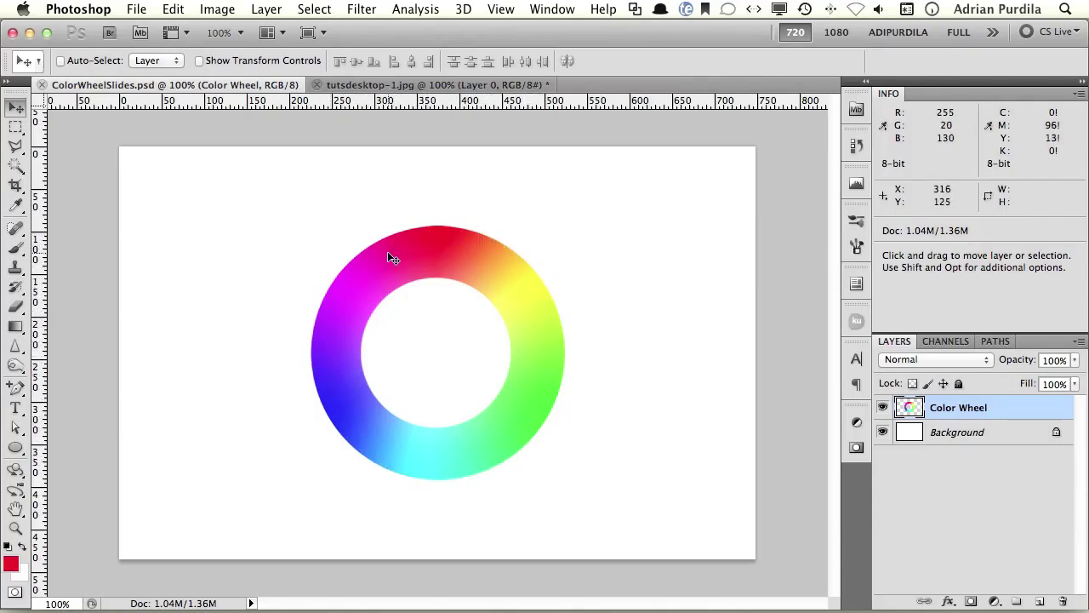
Hide the Color Wheel layer and place a red circle about 215 px wide in the left half of the canvas.
left_click(883, 408)
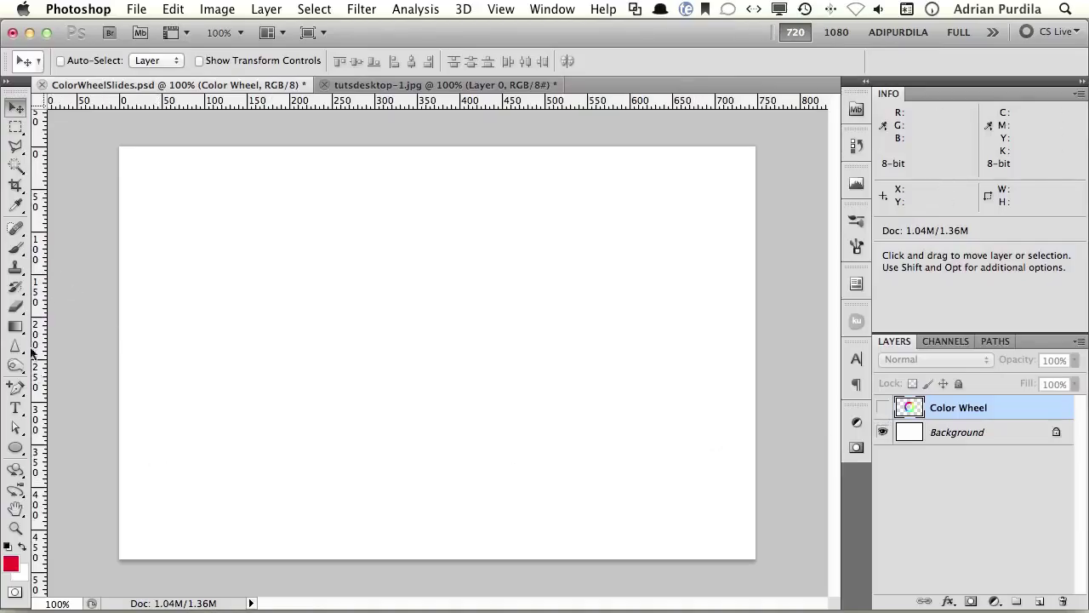
left_click(15, 447)
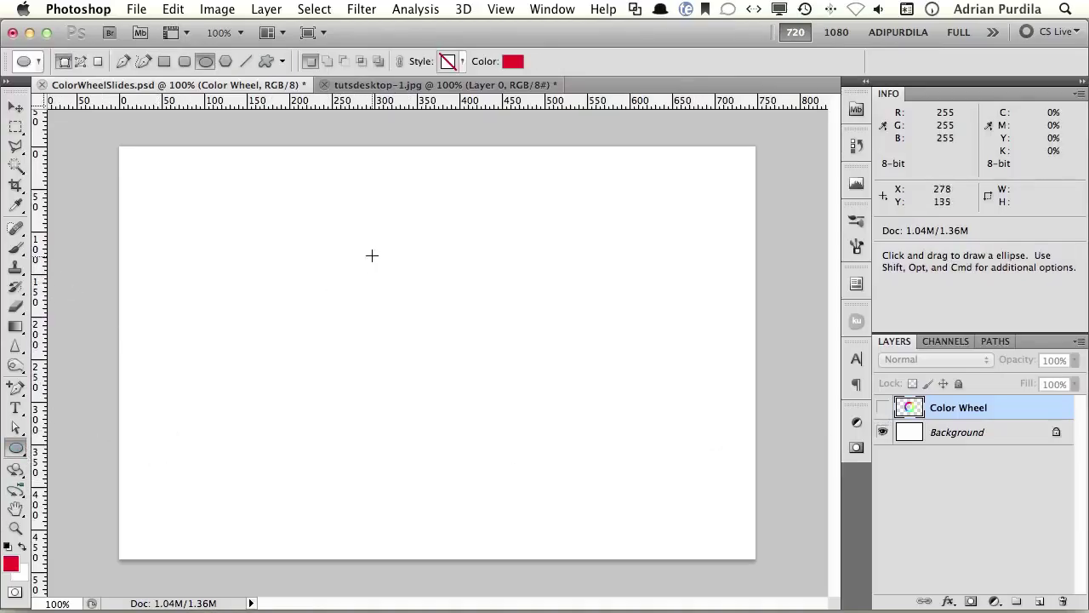
left_click_drag(372, 255, 553, 439)
key("a")
key("v")
left_click_drag(438, 333, 292, 322)
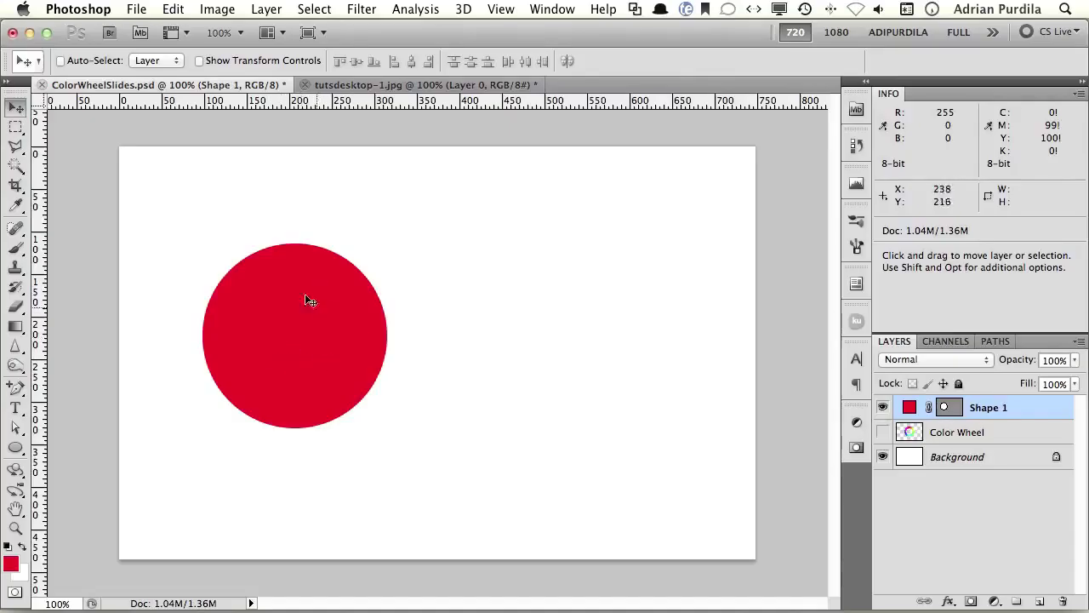
Examine the hue, RGB and hex values of the red circle's fill colour, leaving the colour as it is.
double_click(909, 408)
left_click_drag(561, 143, 727, 175)
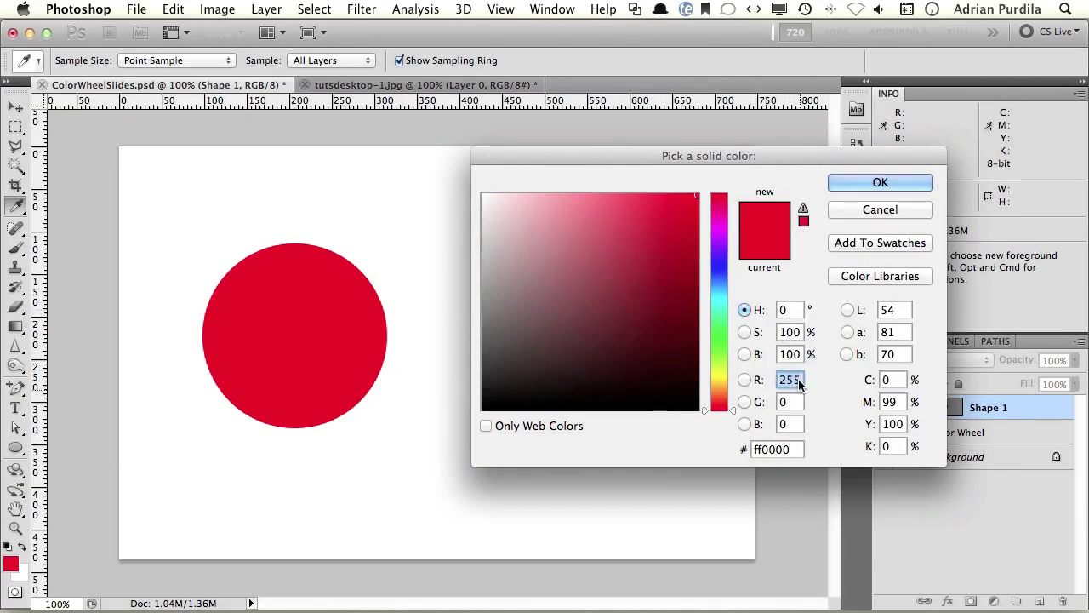
left_click(768, 312)
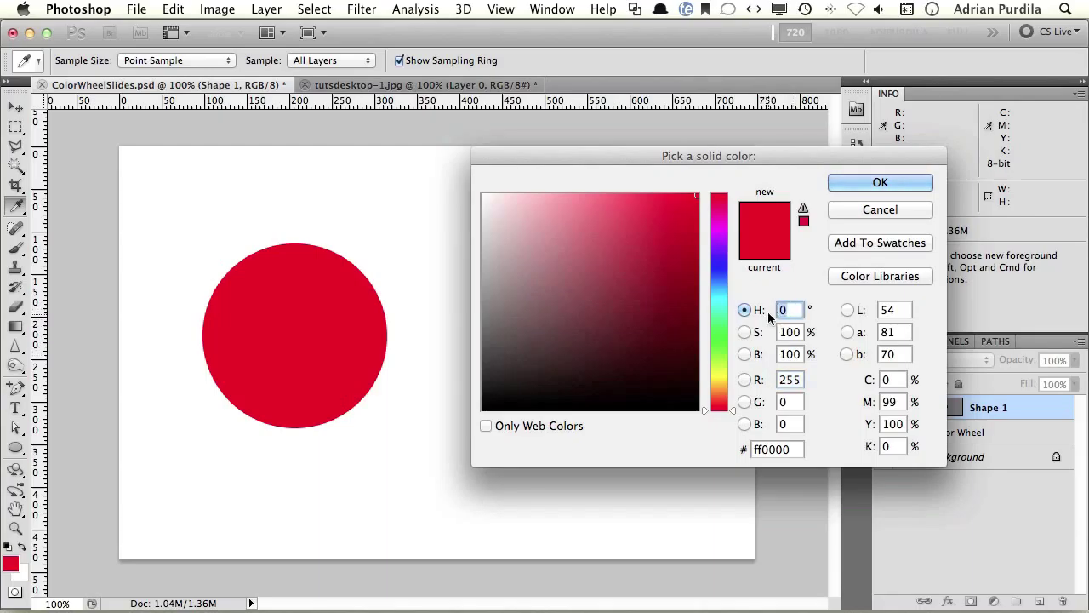
left_click(789, 378)
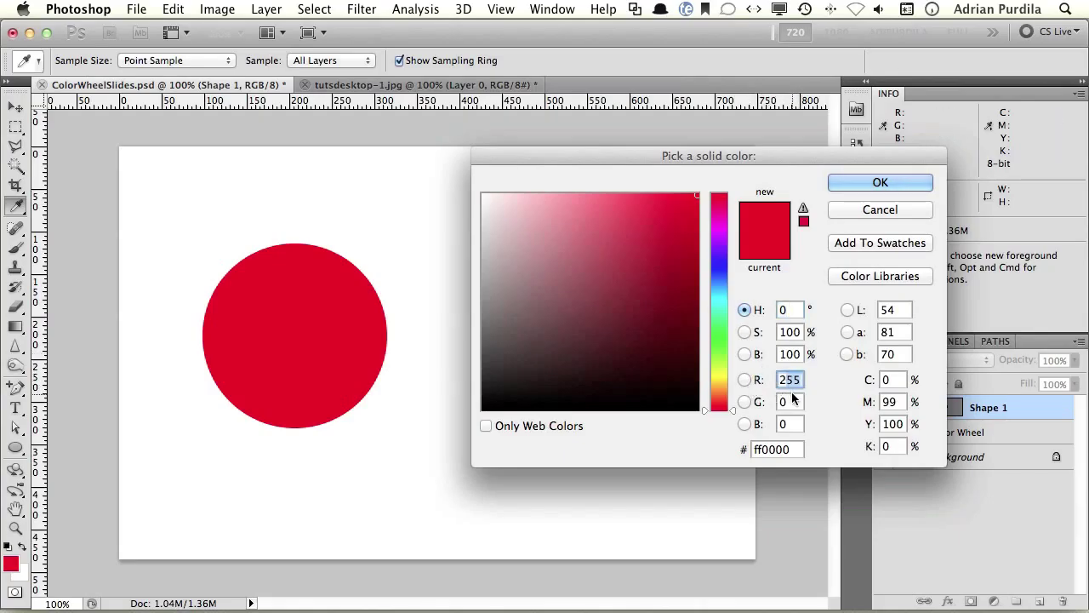
left_click(756, 448)
left_click_drag(756, 448, 793, 449)
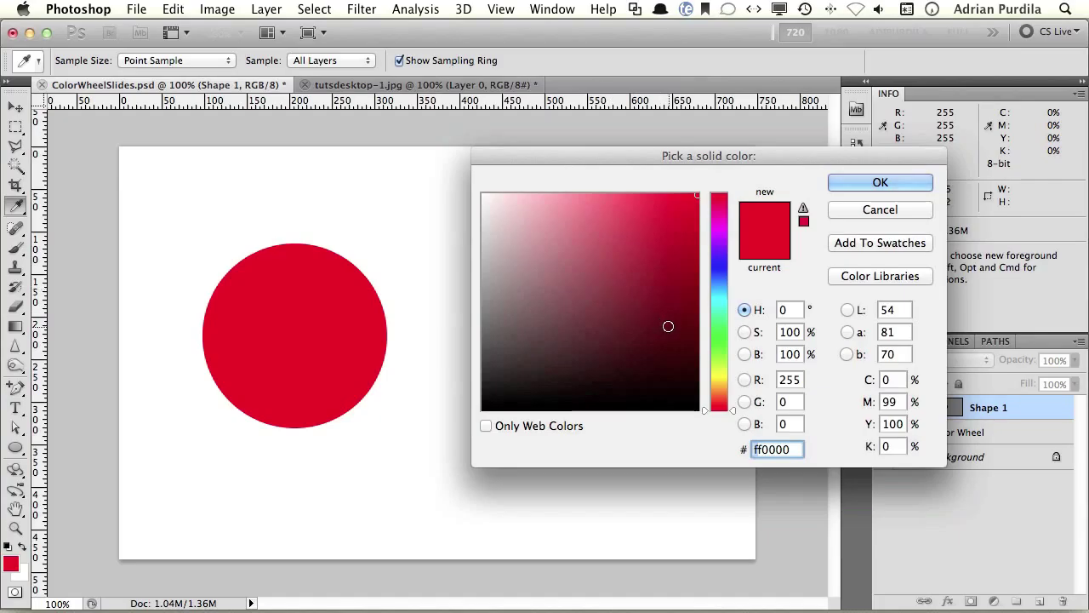
key("Return")
Duplicate the red circle to the right half of the canvas and set the copy's fill saturation to 50%.
left_click_drag(304, 368, 557, 364)
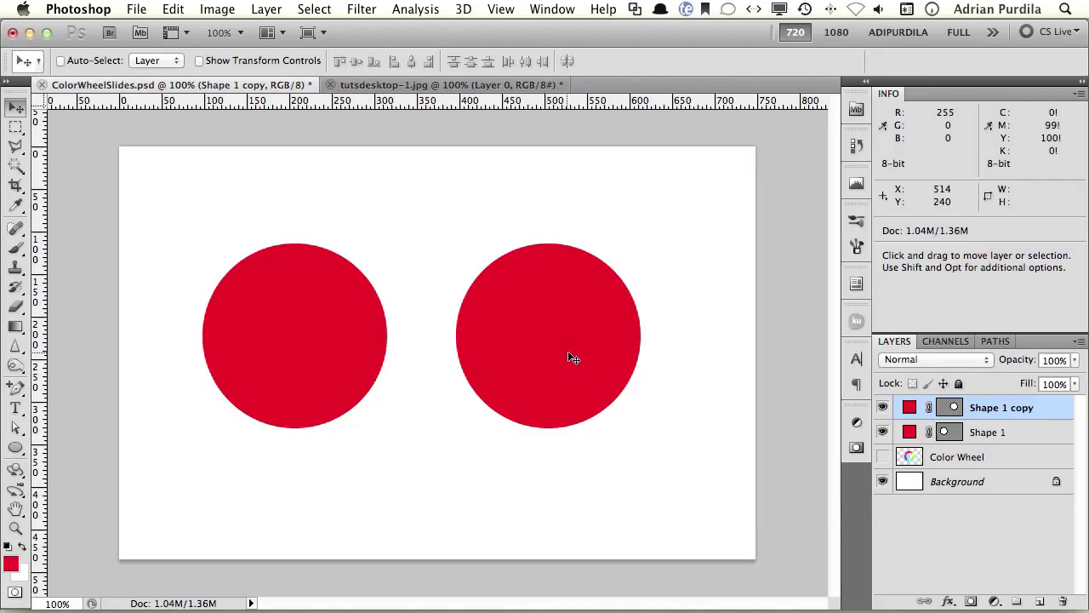
double_click(910, 408)
left_click_drag(720, 168, 928, 198)
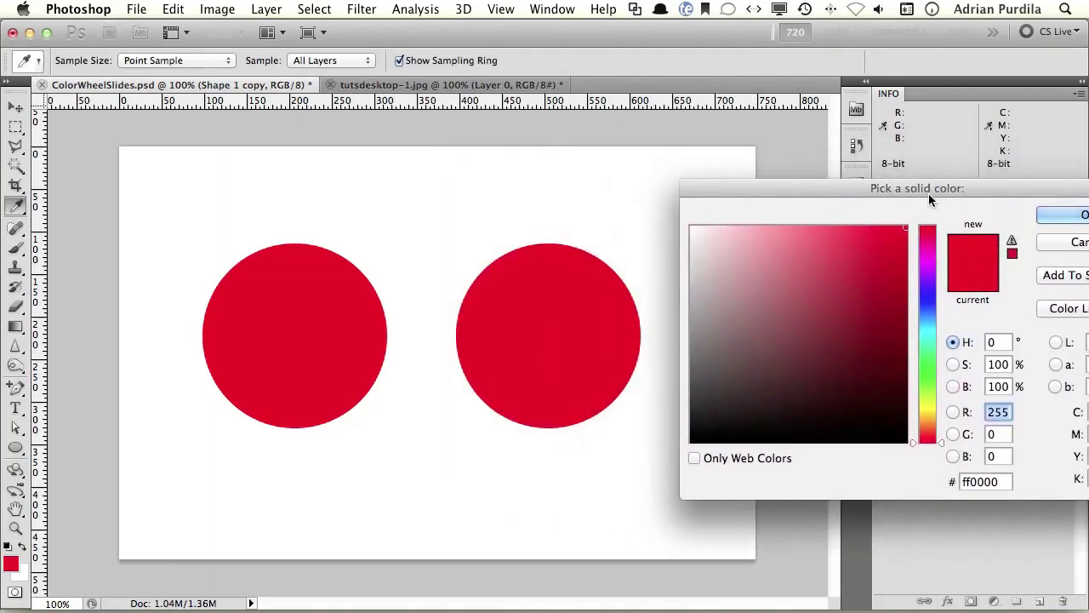
left_click(1000, 366)
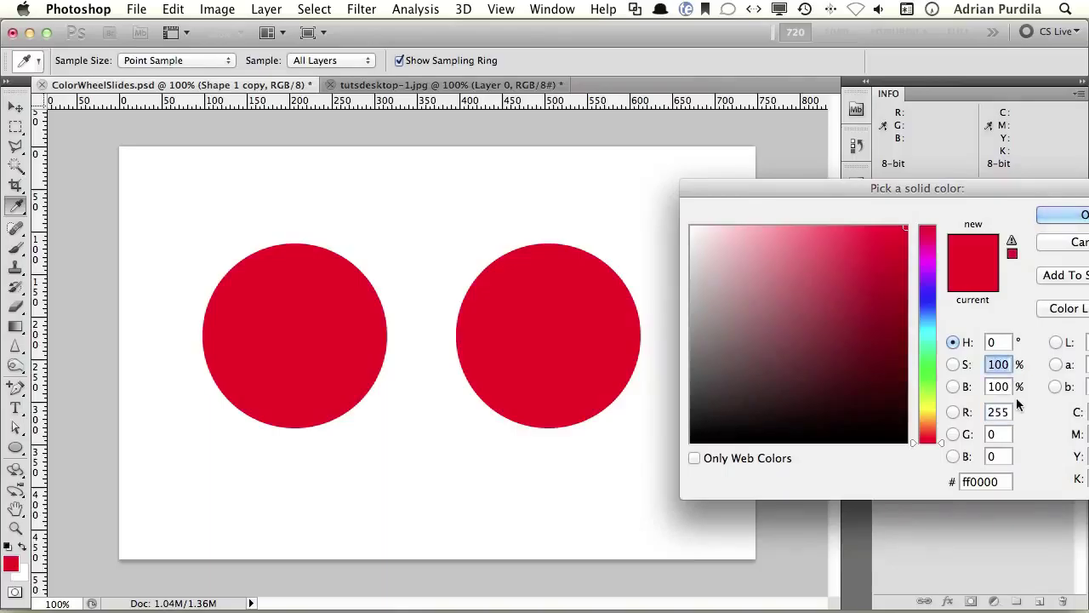
type("50")
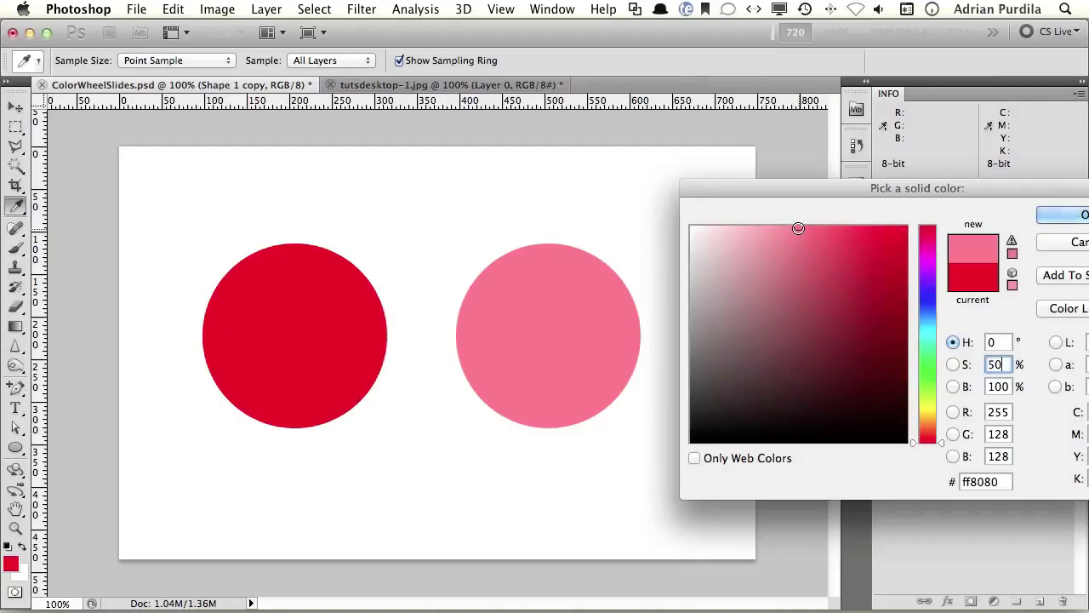
Lighten the right circle's fill through paler tints to near white, and apply the pink #ff9191.
left_click_drag(798, 226, 740, 223)
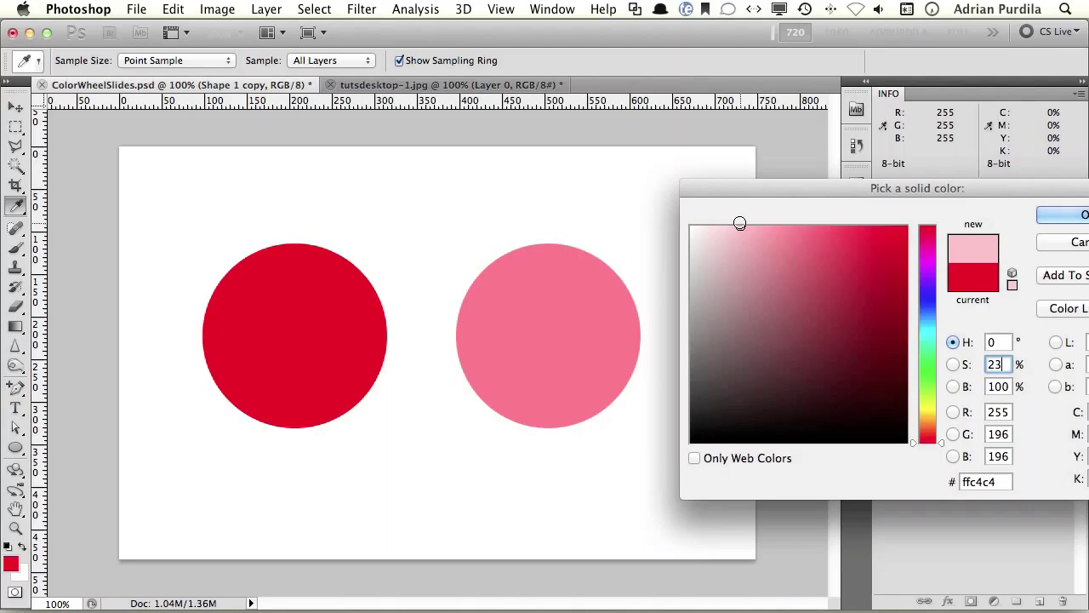
mouse_move(741, 223)
left_mouse_down()
mouse_move(907, 212)
mouse_move(907, 226)
mouse_move(740, 226)
left_mouse_up()
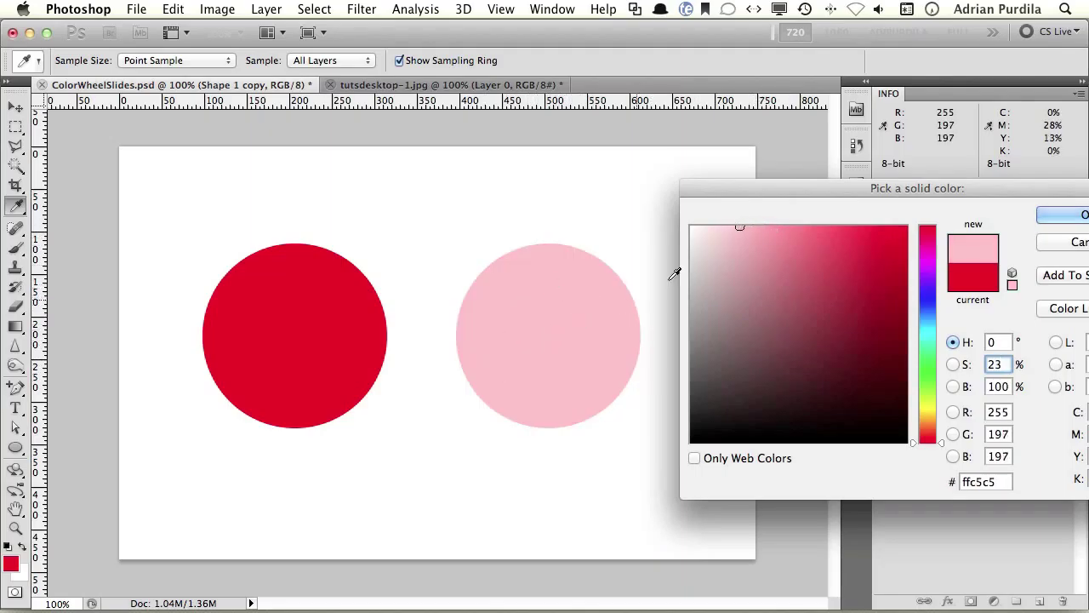
left_click_drag(737, 225, 724, 226)
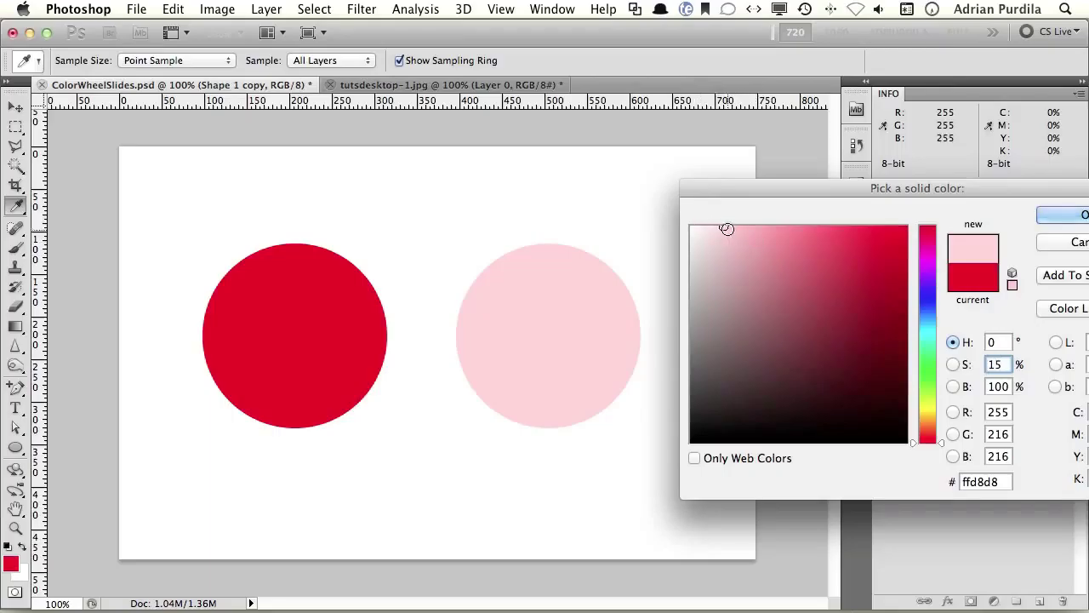
left_click_drag(722, 225, 688, 228)
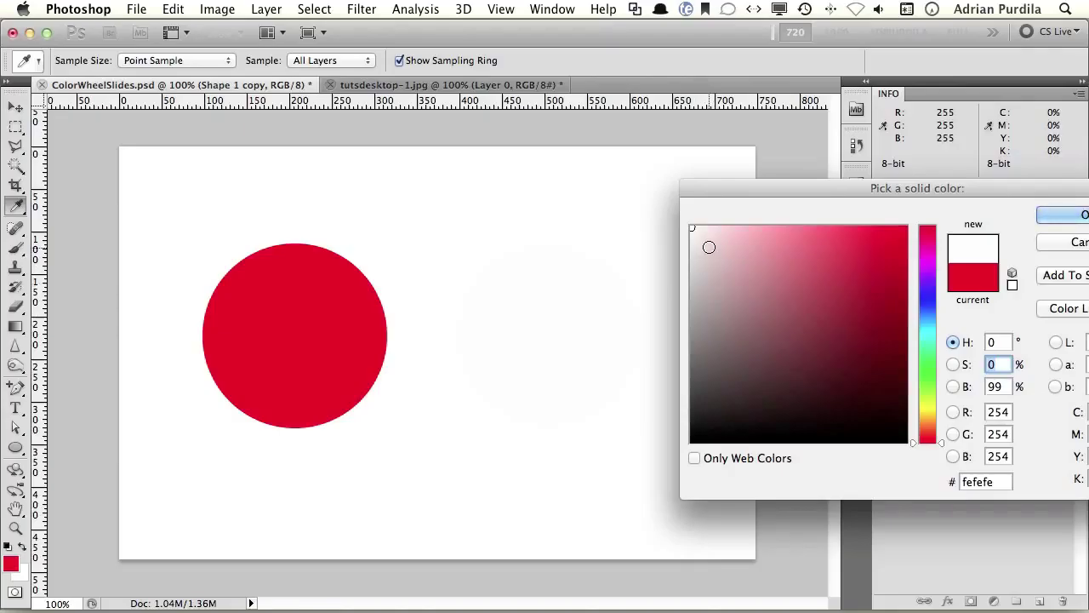
left_click_drag(695, 227, 784, 201)
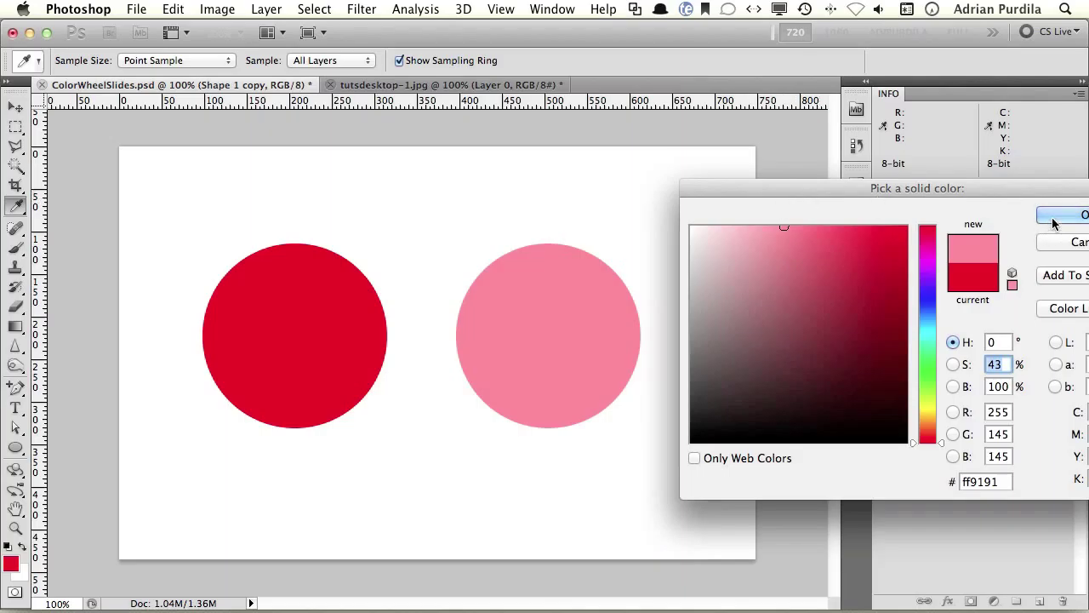
left_click(1084, 218)
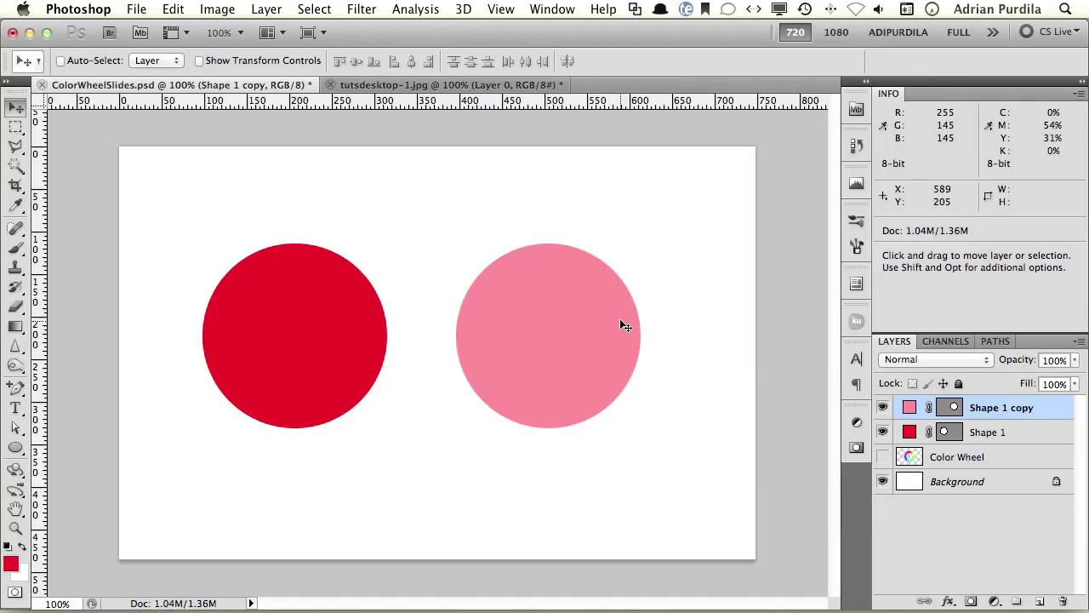
Fade the right circle's fill to white #ffffff, and bring it back to pure red #ff0000.
double_click(909, 407)
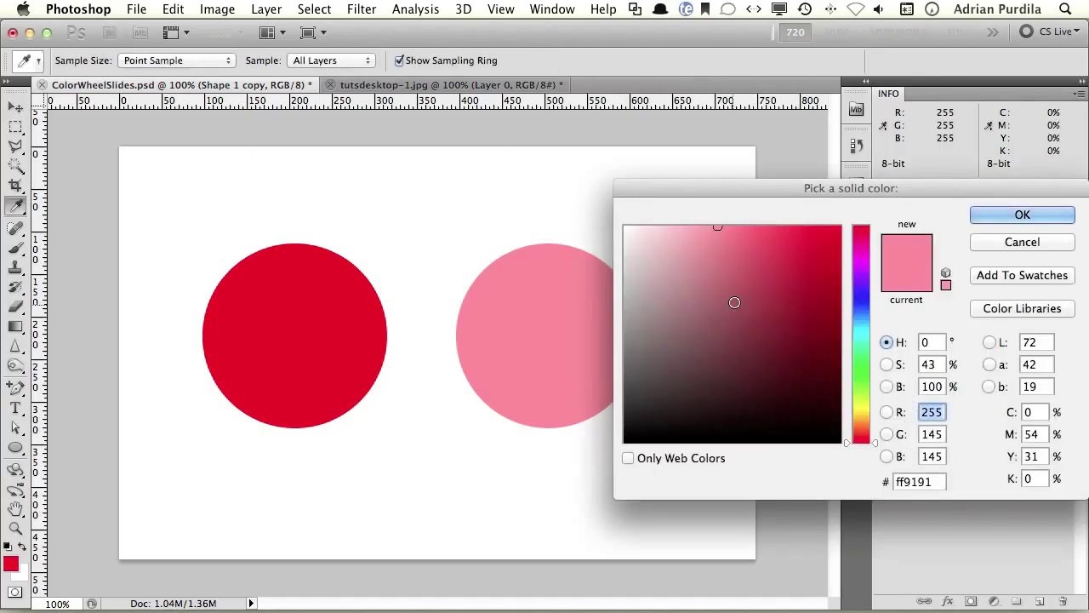
left_click(753, 225)
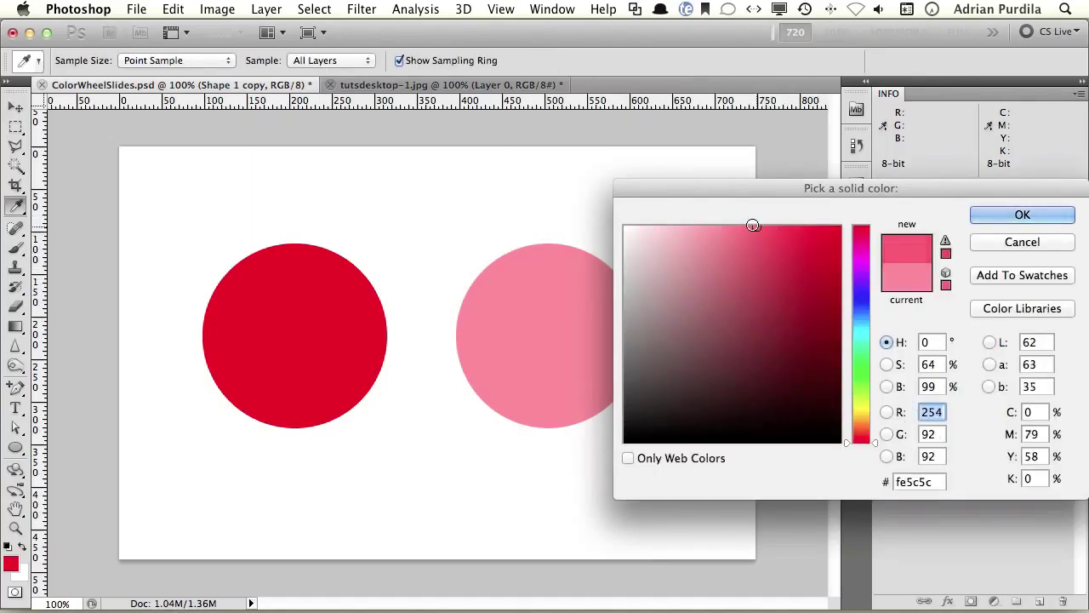
left_click_drag(753, 225, 620, 223)
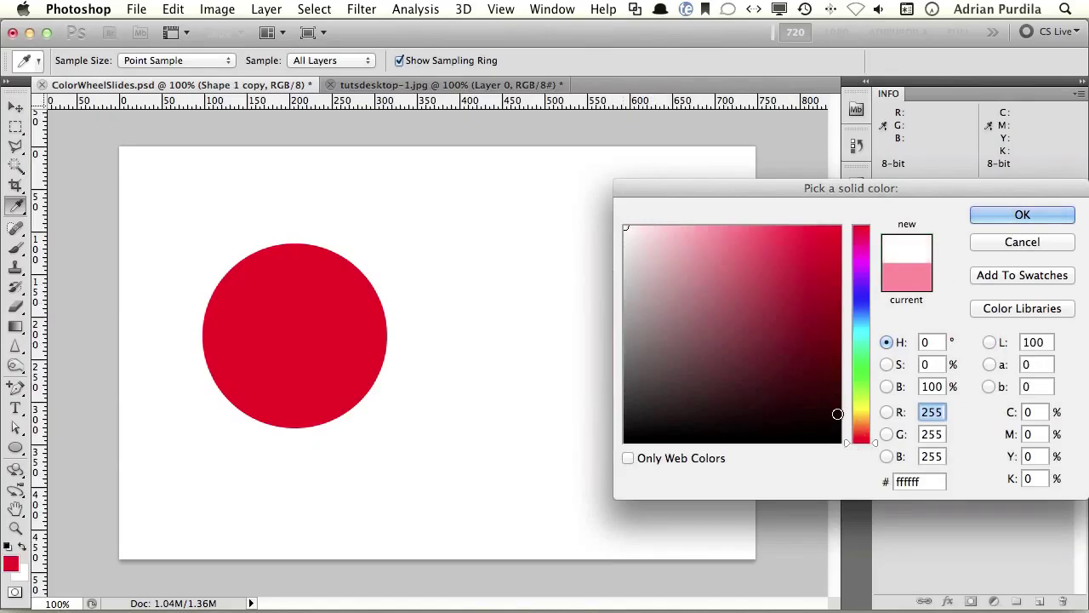
left_click(849, 227)
left_click_drag(839, 227, 875, 226)
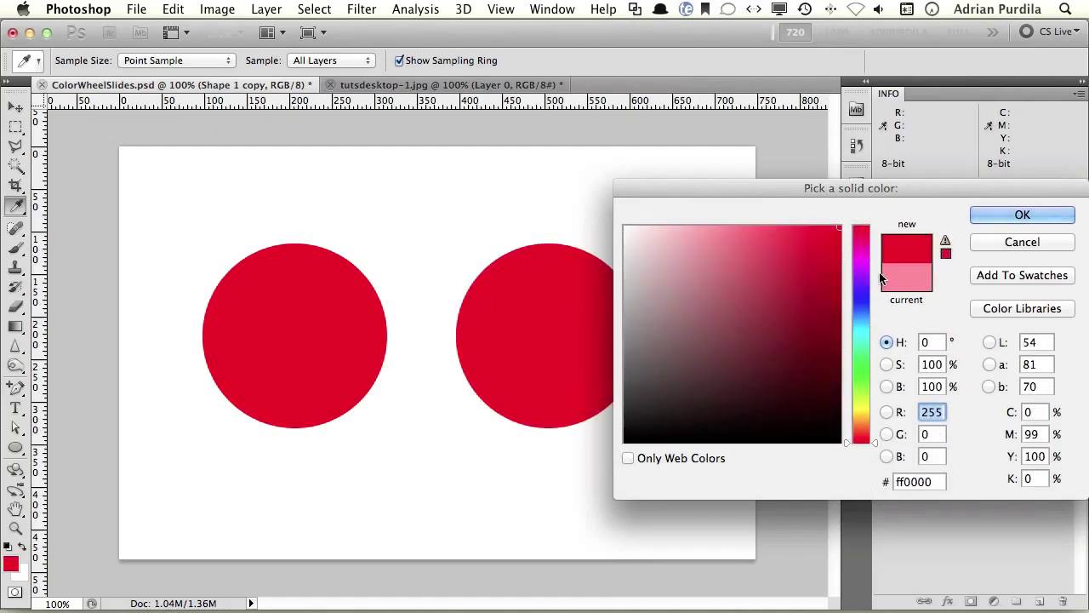
Darken the right circle's fill through deeper red shades to black #000000, and return it to #ff0000 and apply it.
left_click_drag(851, 186, 872, 167)
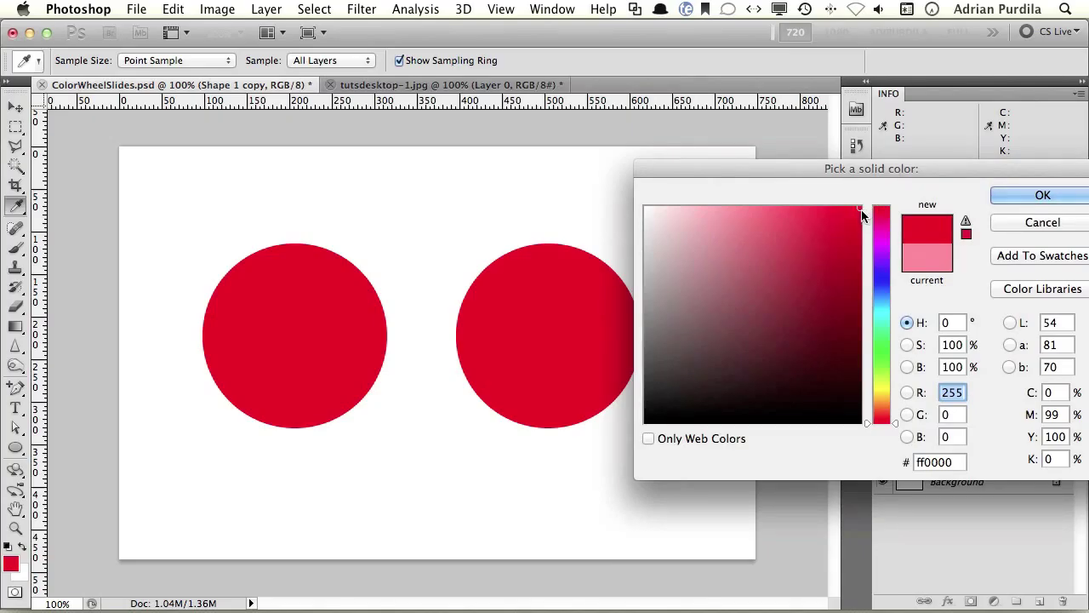
left_click_drag(862, 214, 867, 258)
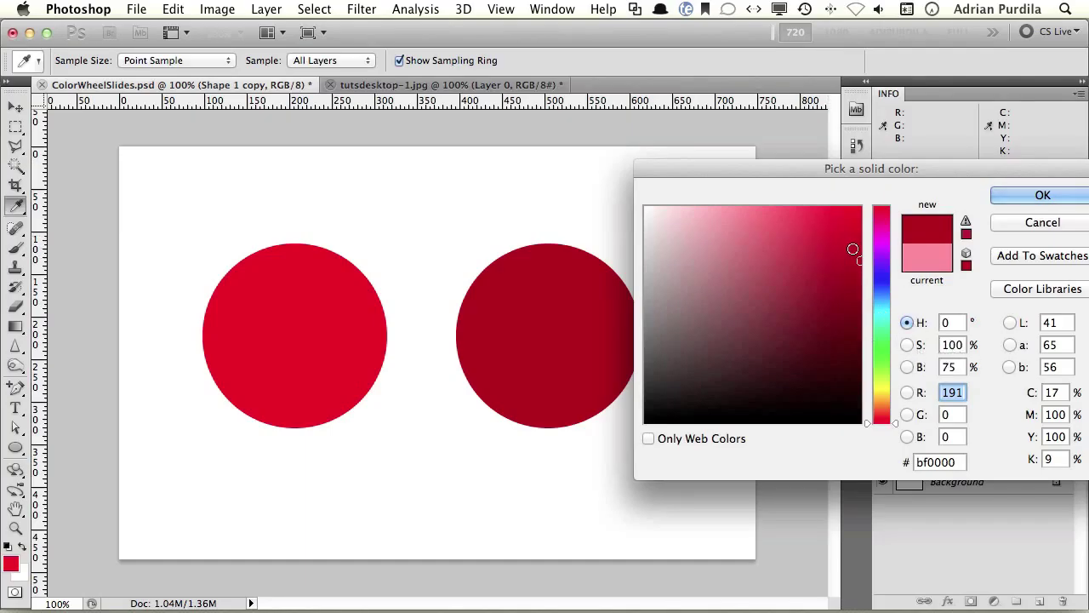
left_click_drag(860, 258, 862, 288)
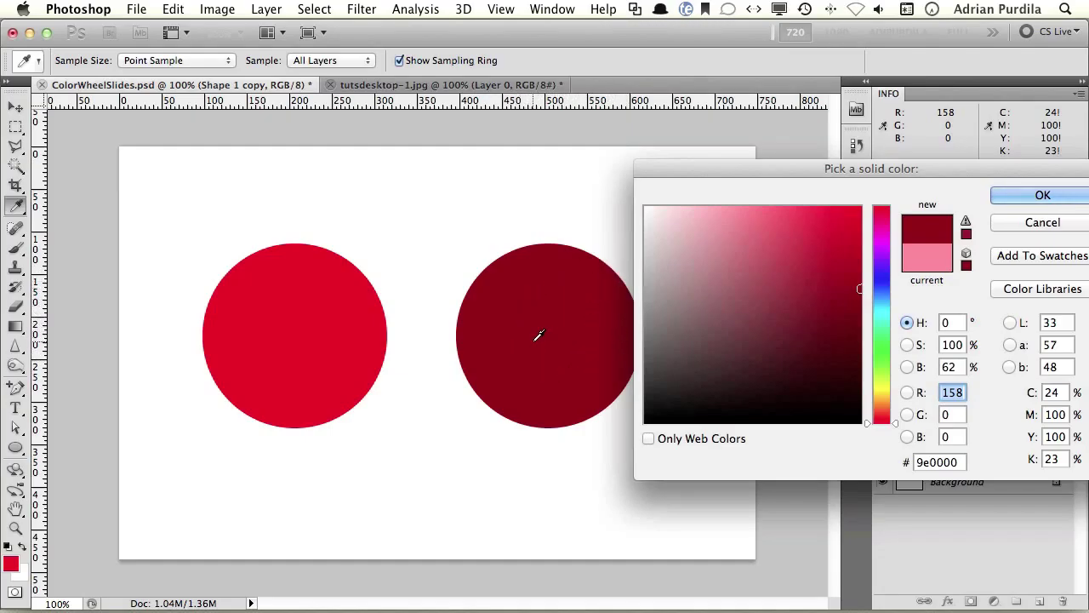
left_click_drag(860, 290, 862, 391)
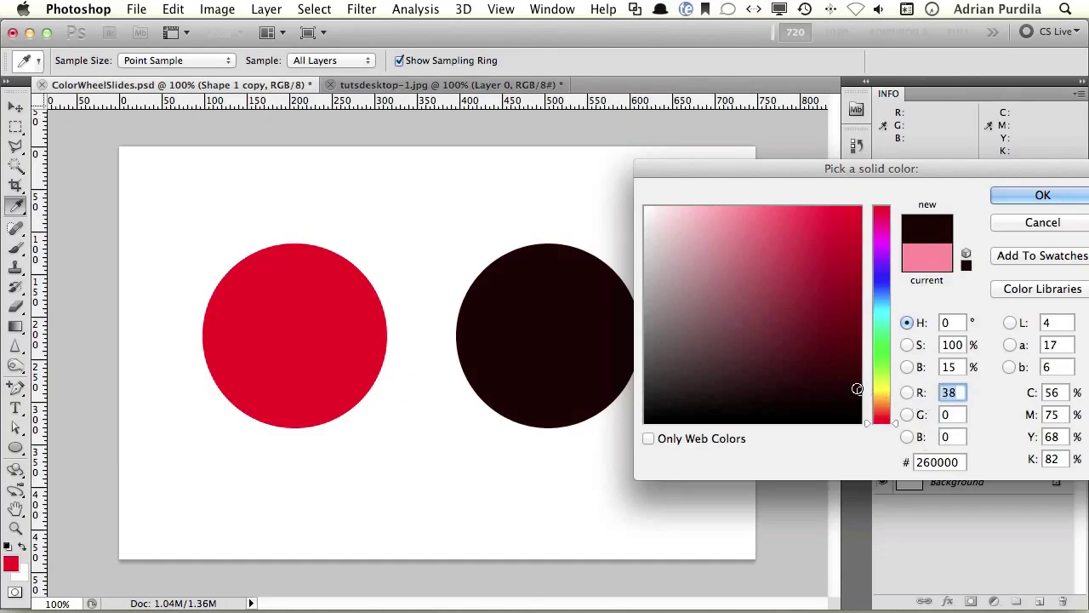
left_click_drag(857, 389, 866, 423)
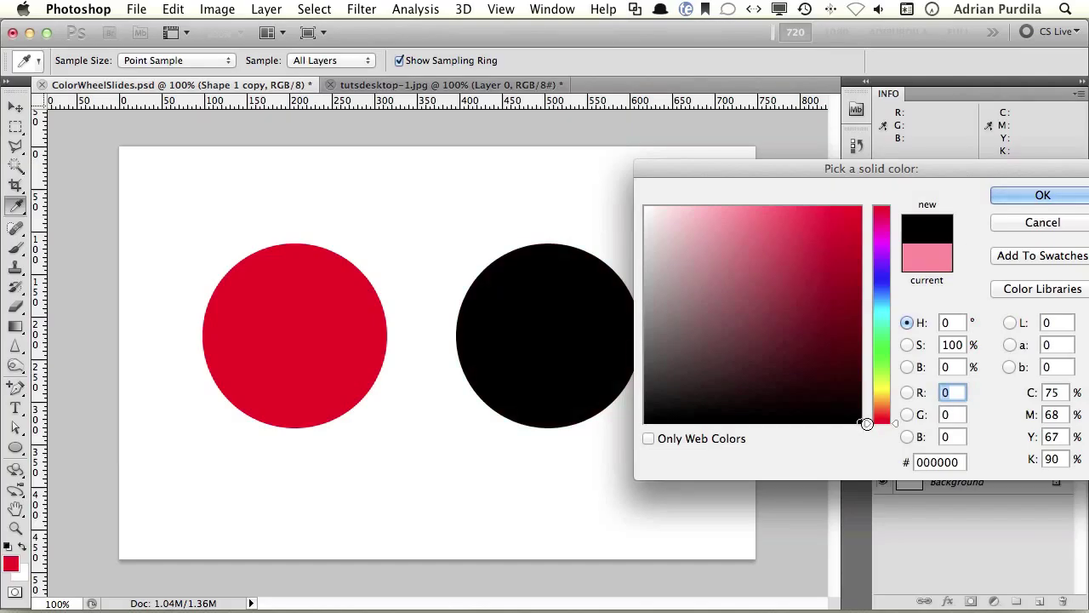
left_click_drag(847, 303, 868, 204)
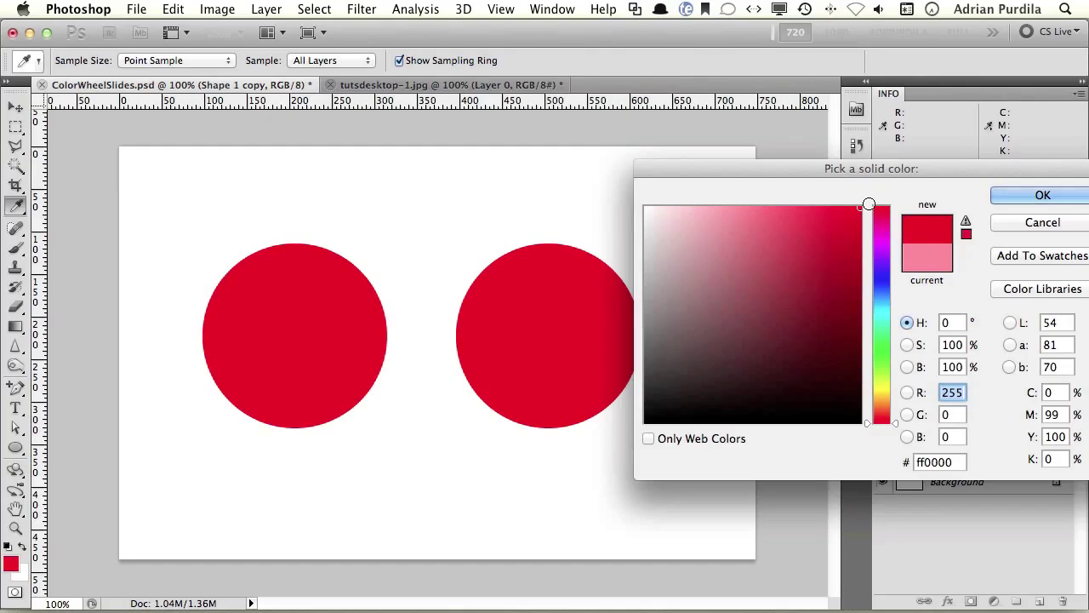
left_click(1043, 194)
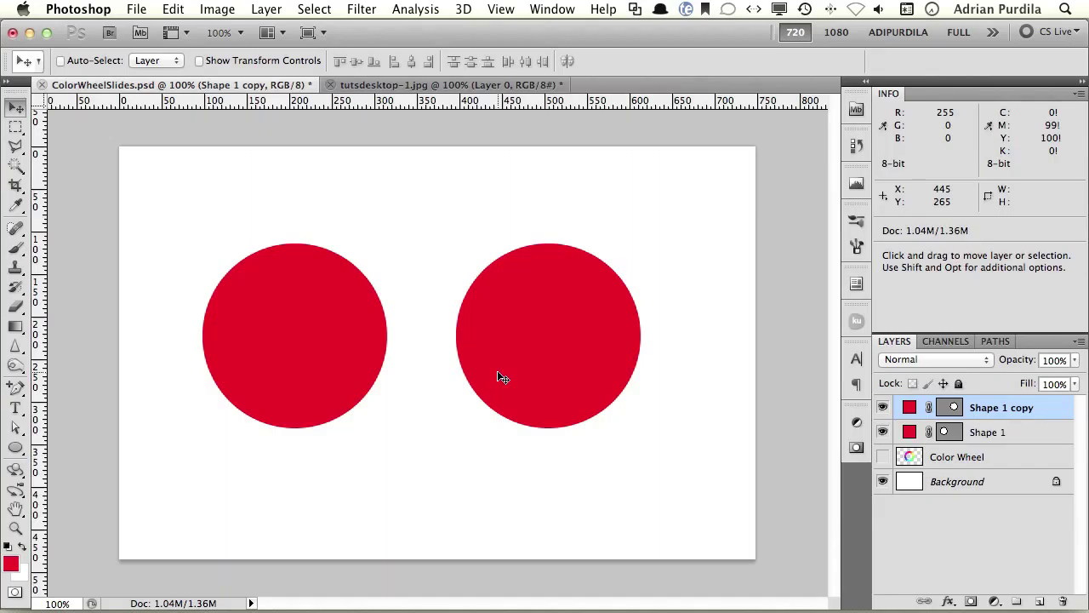
Lighten the right circle's fill to the tint #ff8d8d, darken it to the shade #5e0000, and return it to near-pure red #fd0202.
double_click(909, 410)
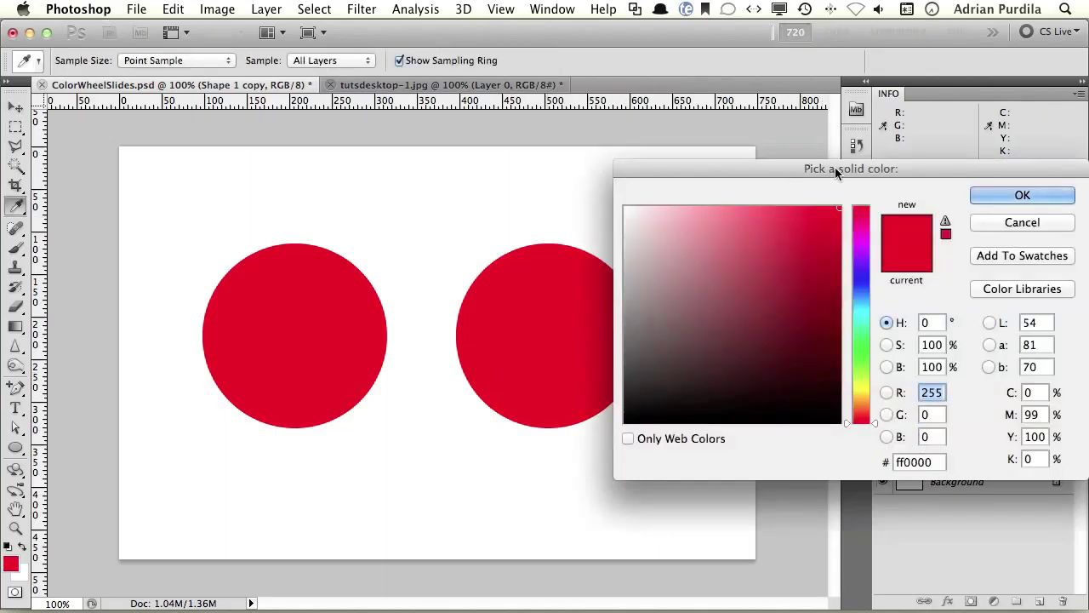
left_click_drag(835, 166, 786, 151)
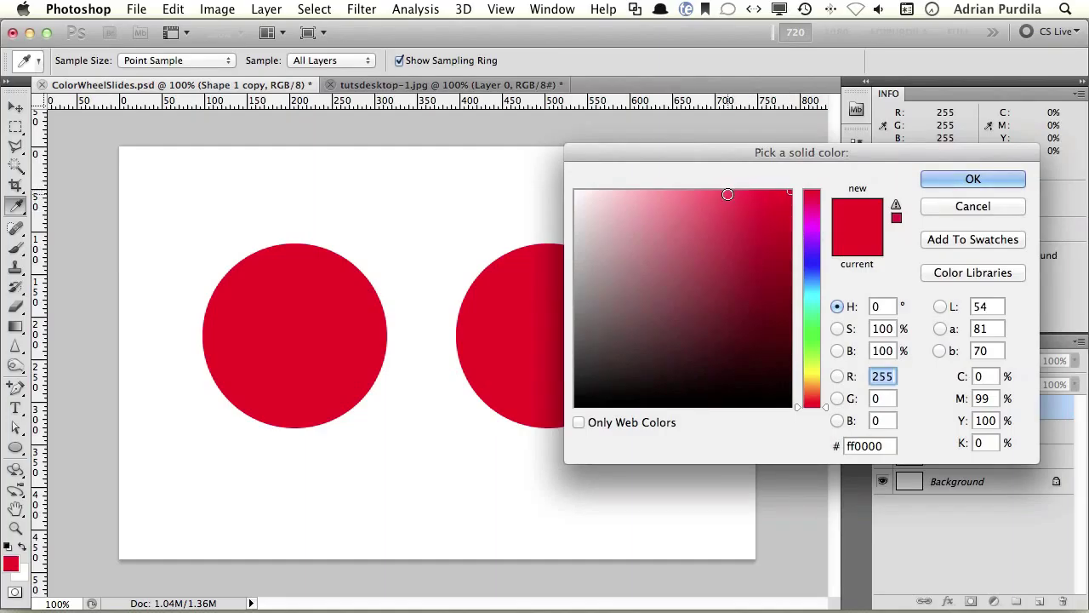
left_click(699, 189)
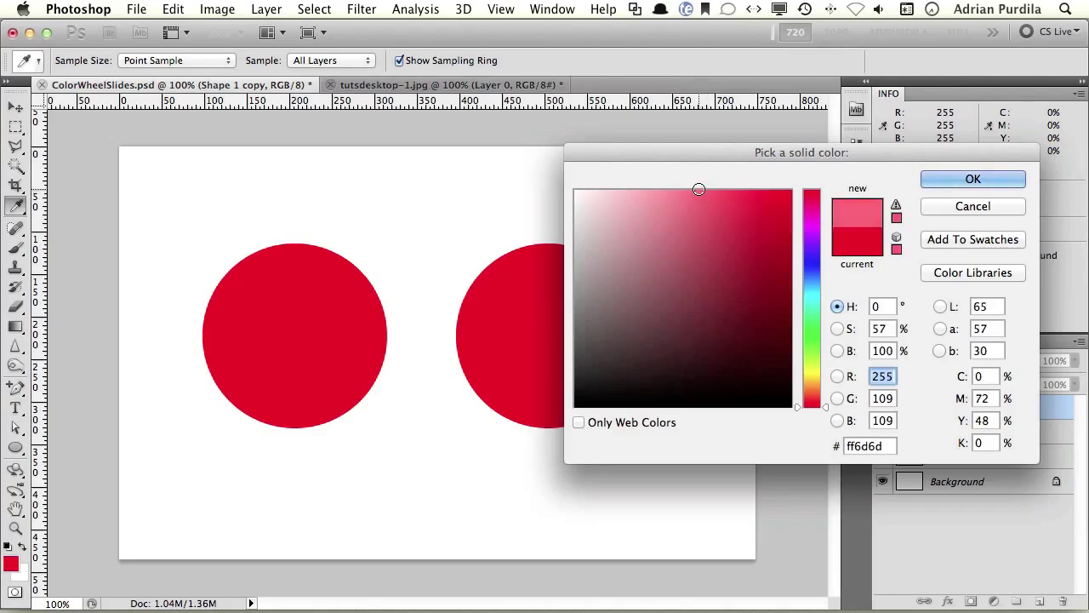
mouse_move(698, 189)
left_mouse_down()
mouse_move(596, 187)
mouse_move(672, 190)
left_mouse_up()
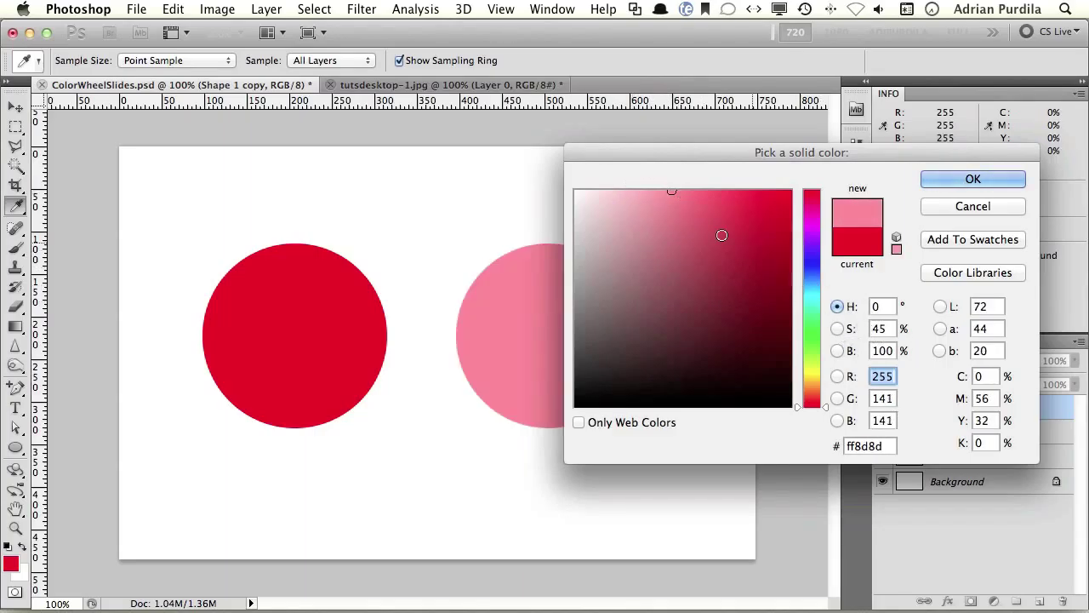
left_click_drag(784, 212, 804, 326)
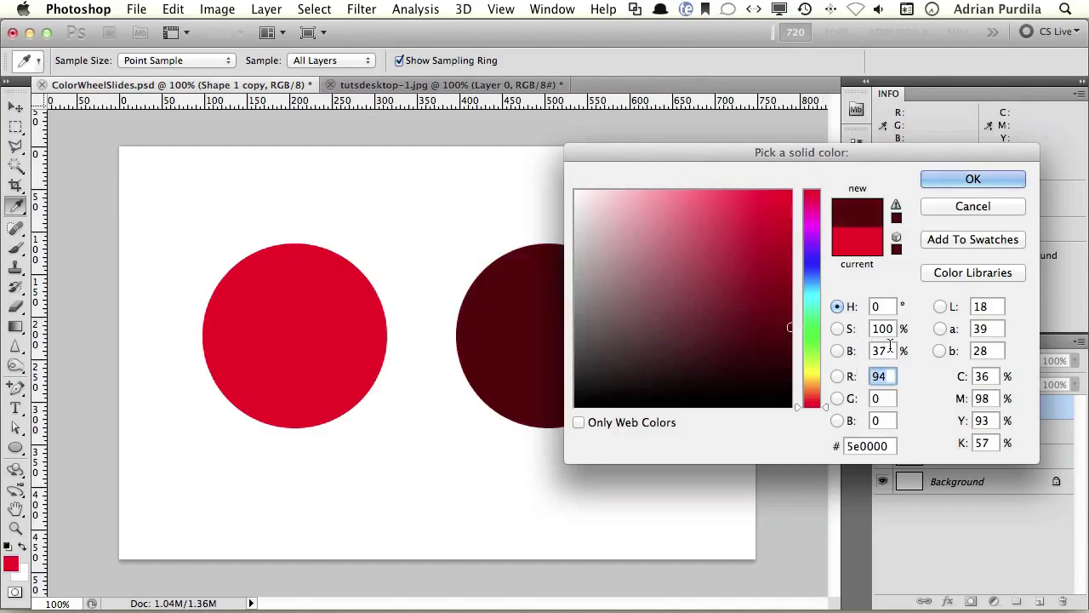
mouse_move(791, 328)
left_mouse_down()
mouse_move(774, 234)
mouse_move(791, 190)
left_mouse_up()
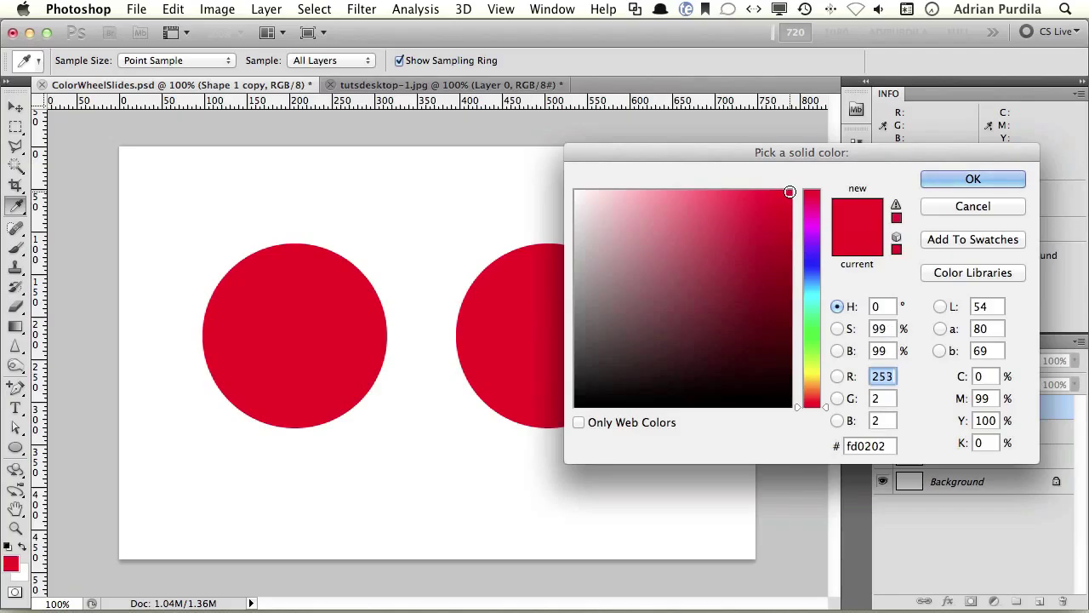
Mute the right circle's fill to the greyish red tone #6c4747 and apply it.
left_click_drag(790, 191, 650, 315)
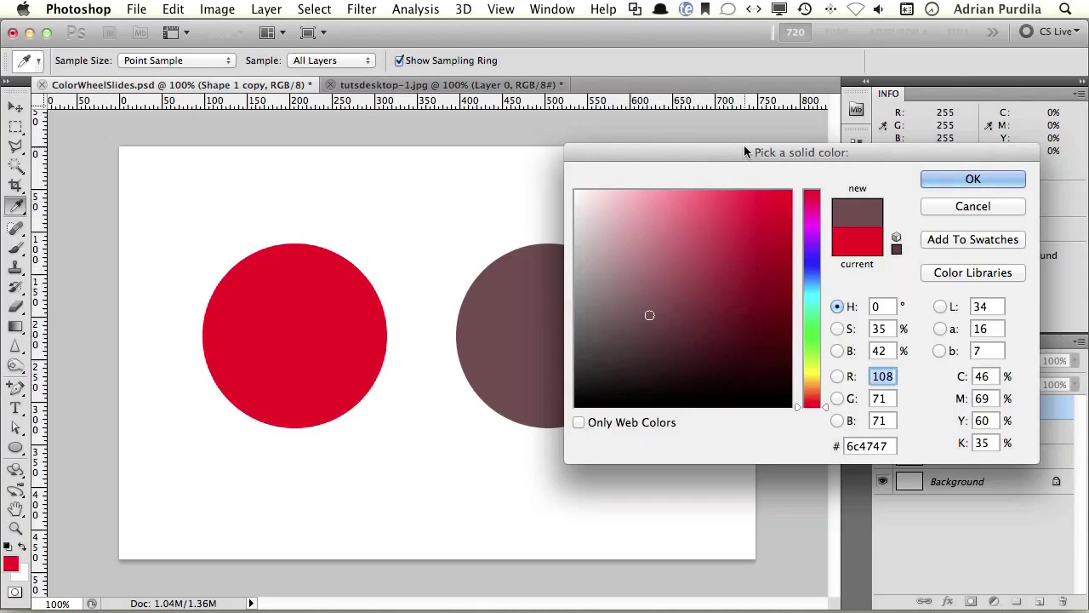
left_click_drag(744, 151, 833, 170)
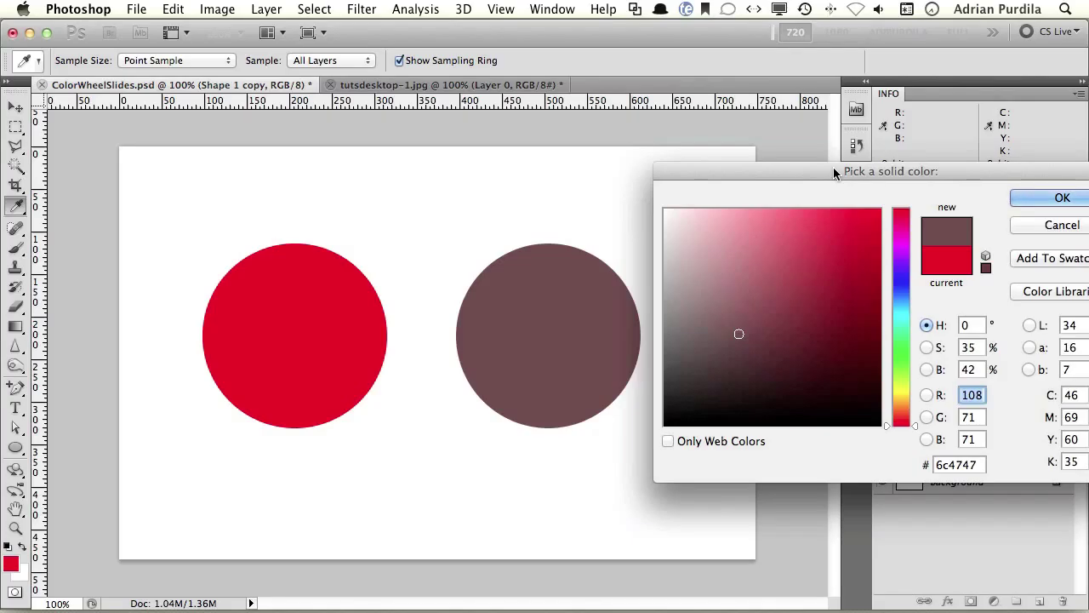
left_click_drag(833, 168, 577, 191)
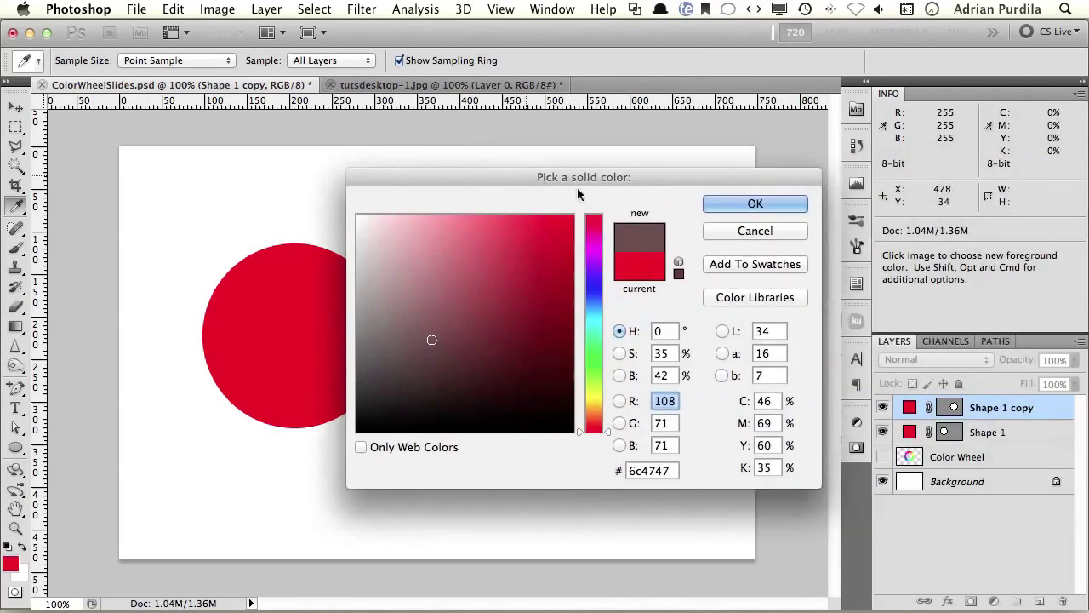
key("Return")
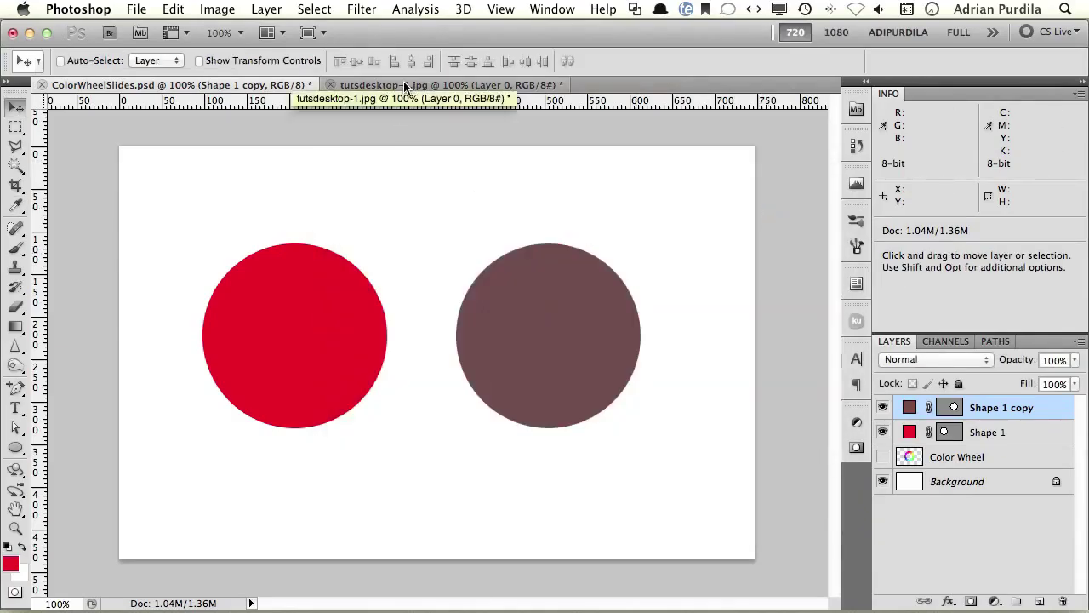
In the tutsdesktop-1.jpg document, add a Hue/Saturation adjustment layer above the artwork, keeping the default name and options.
left_click(405, 85)
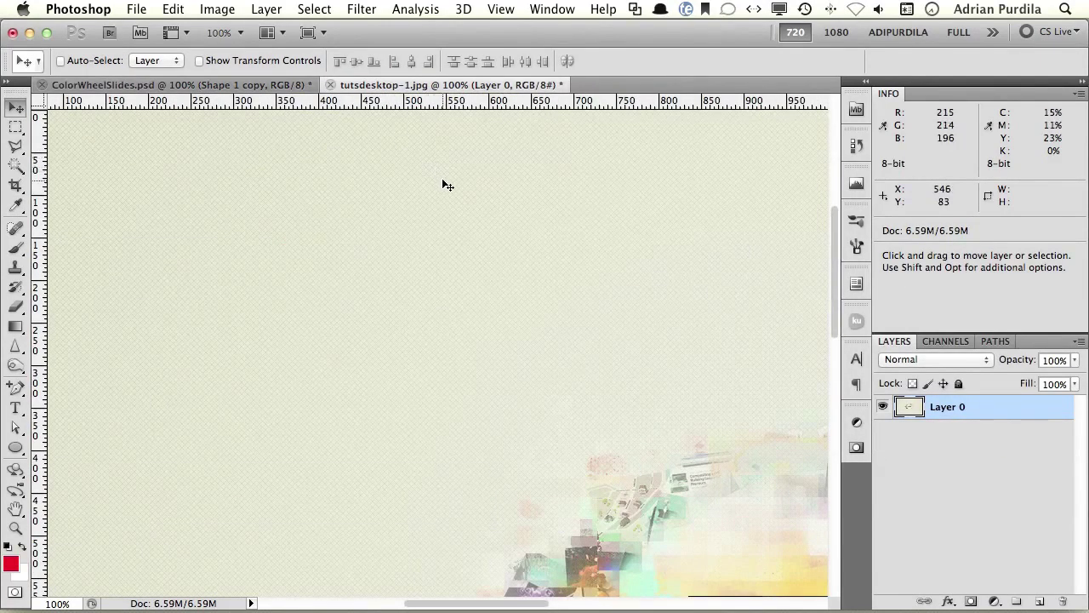
key("super+minus")
key("super+minus")
key("super+minus")
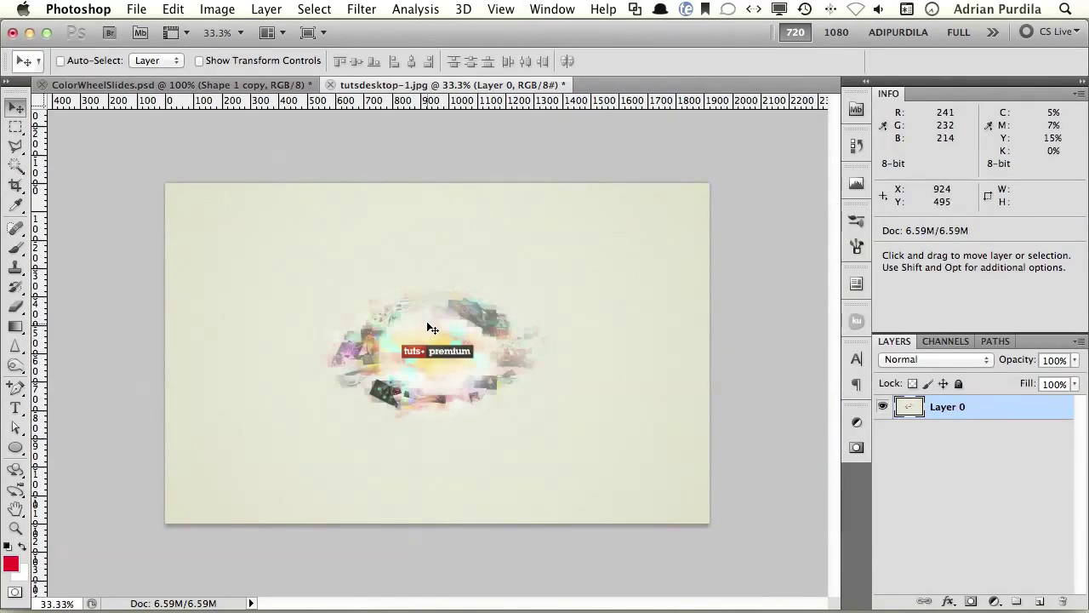
key("super+plus")
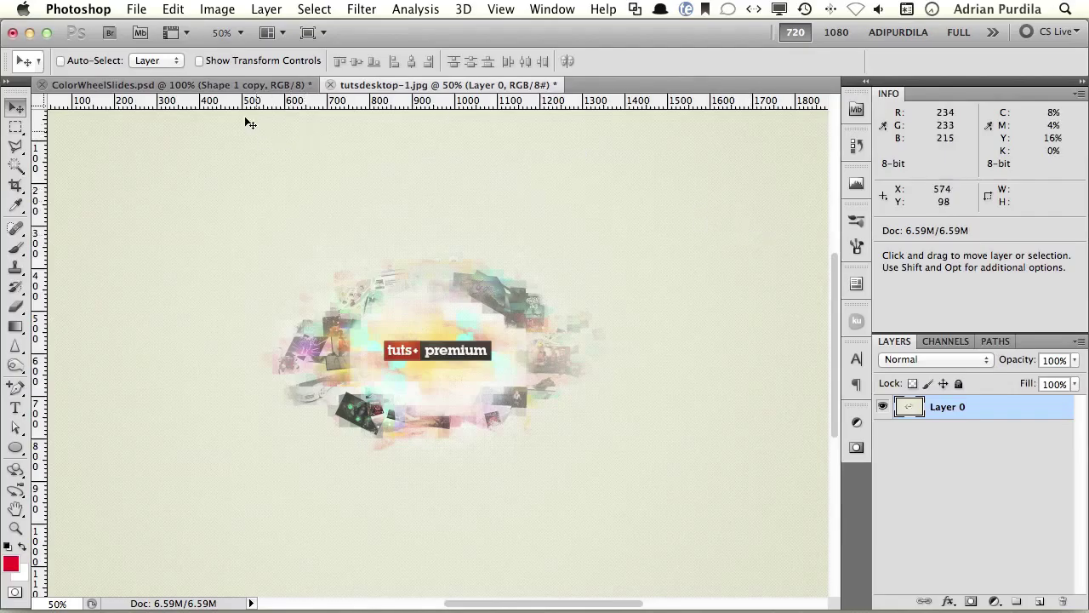
left_click(215, 10)
mouse_move(242, 61)
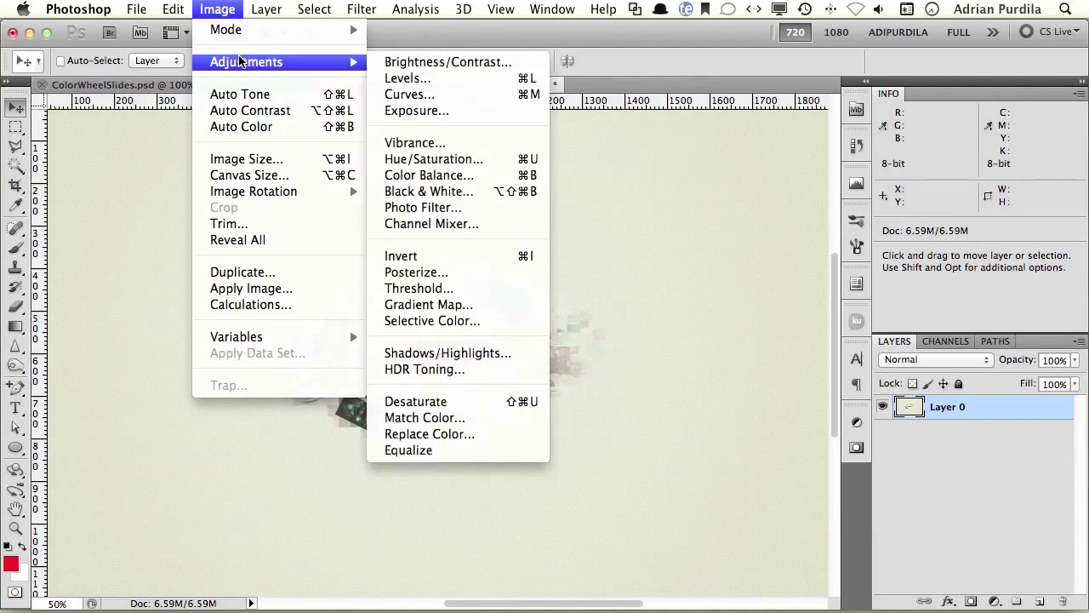
mouse_move(264, 8)
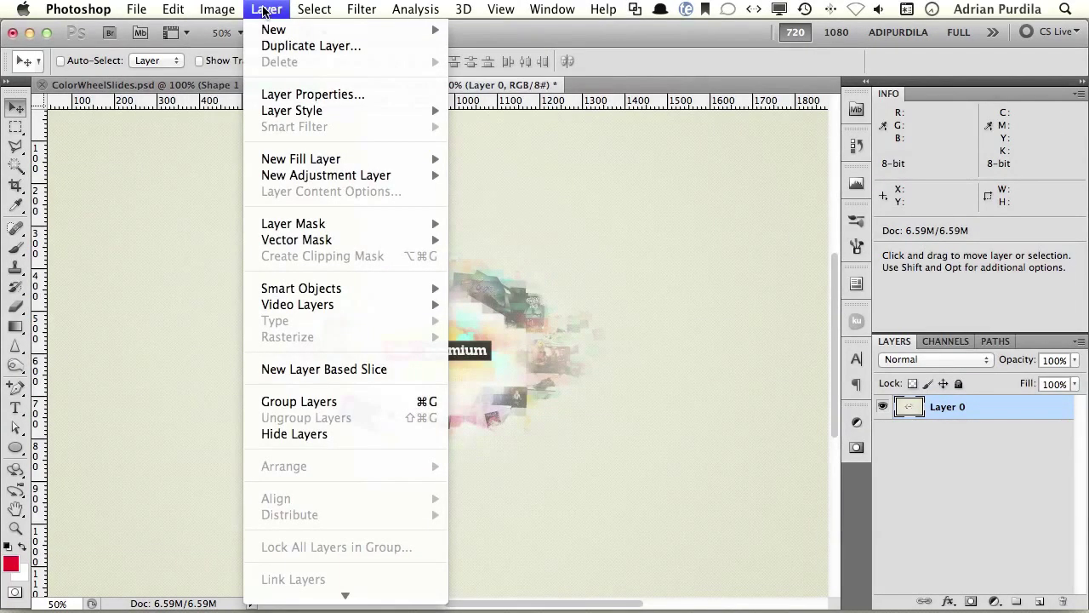
mouse_move(348, 174)
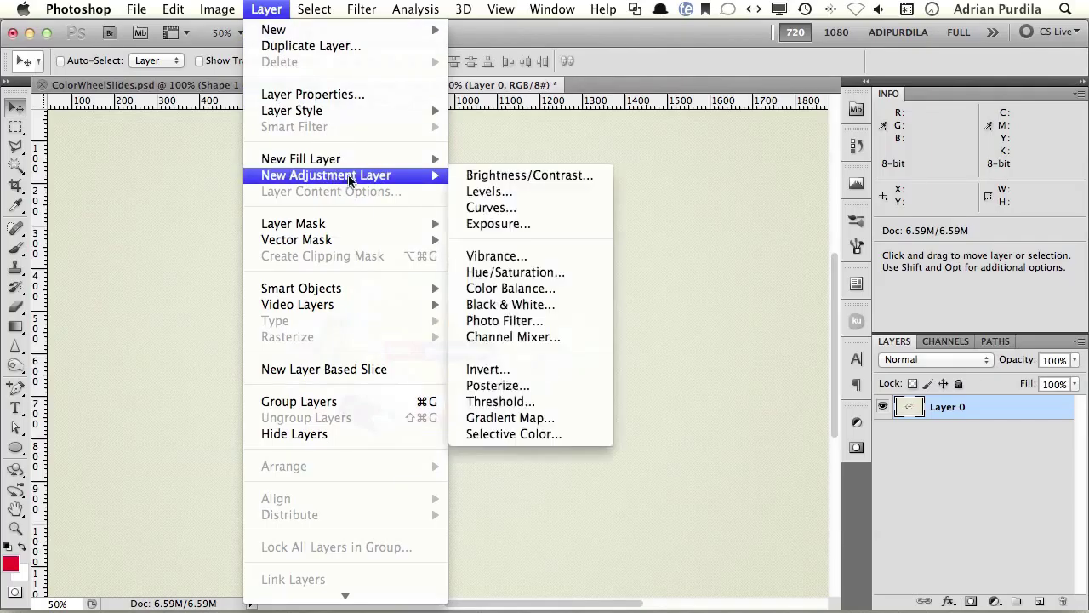
left_click(516, 273)
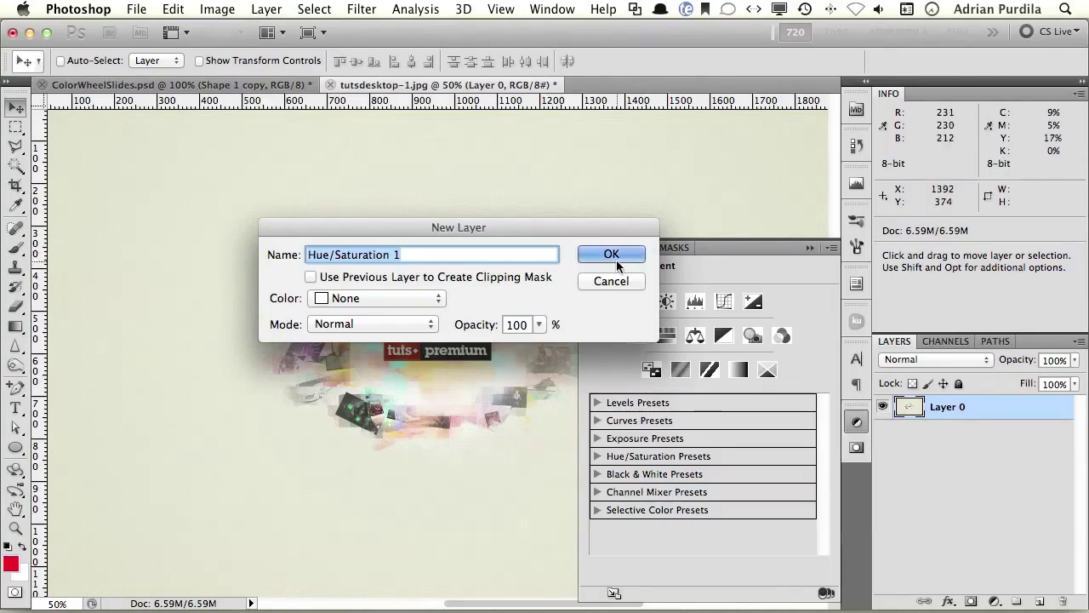
left_click(611, 254)
left_click_drag(742, 245, 739, 121)
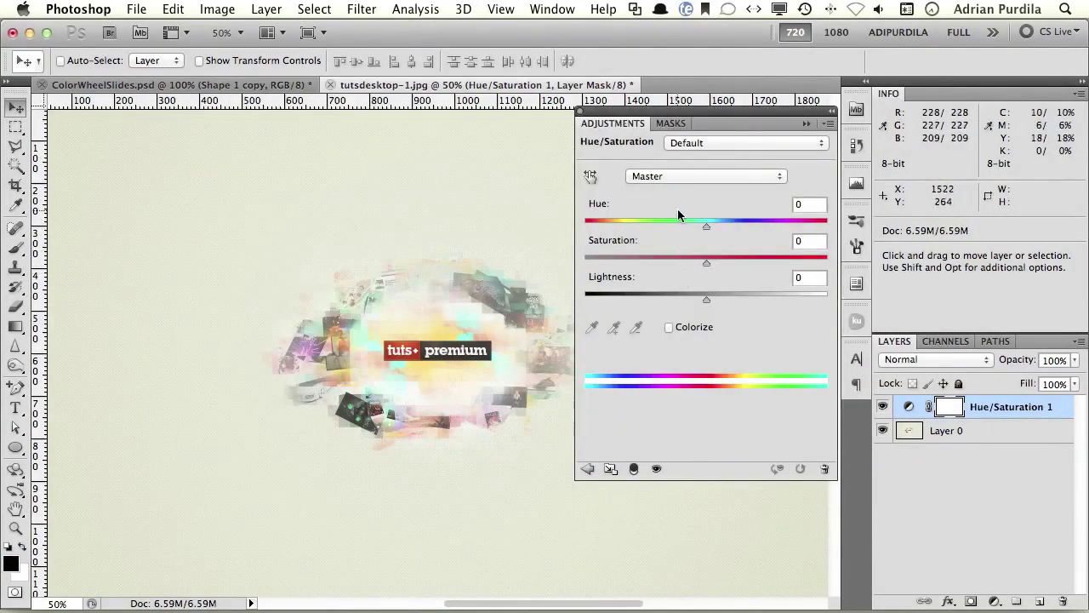
Try the adjustment's Master saturation at -100 and +100, and bring saturation and lightness back to 0.
left_click_drag(706, 262, 585, 275)
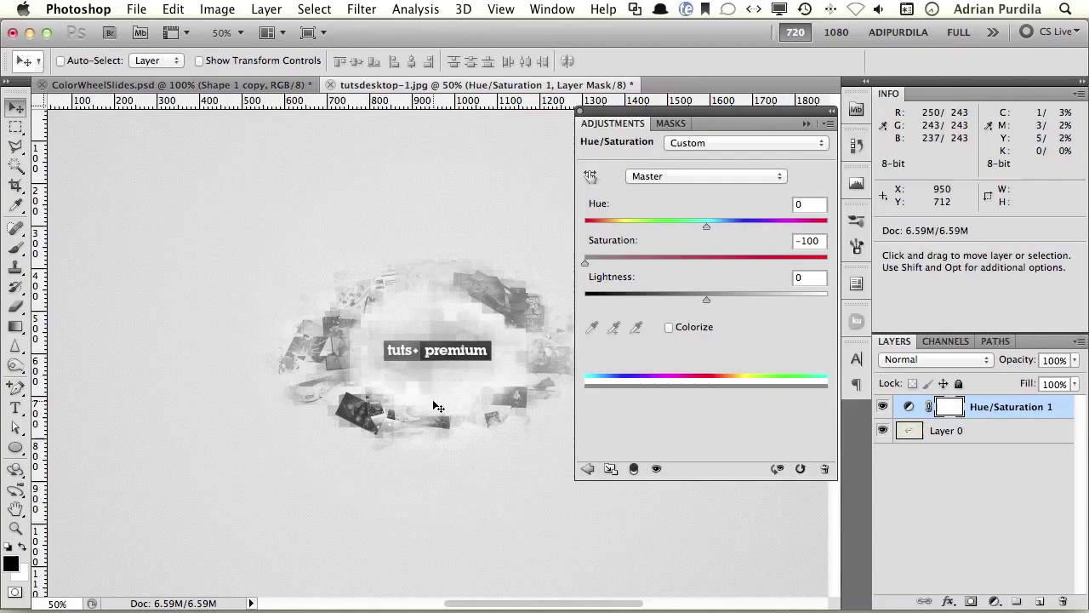
left_click_drag(585, 265, 833, 264)
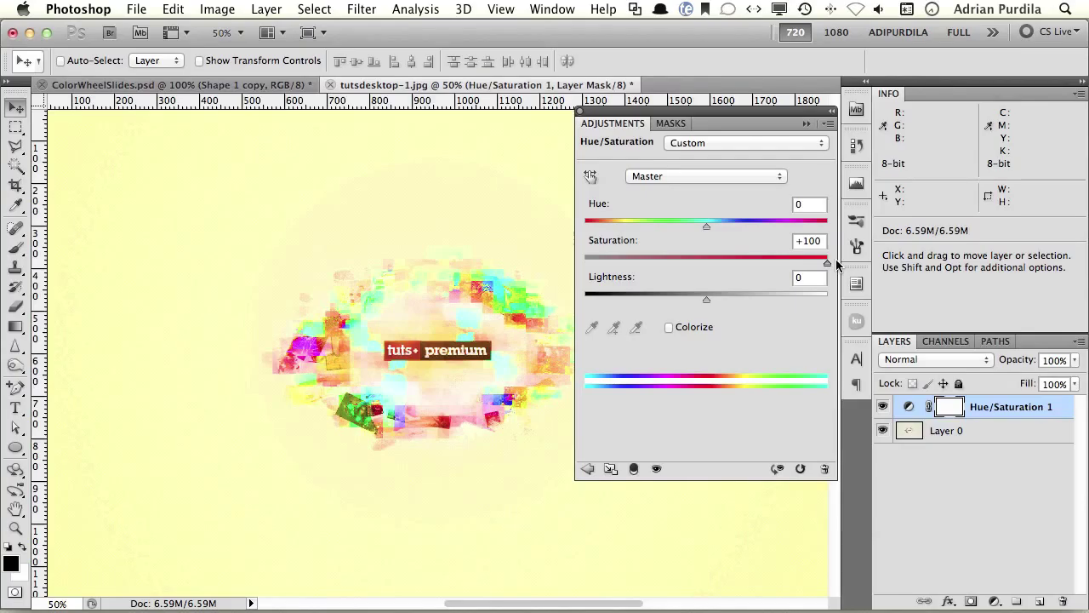
left_click_drag(826, 264, 706, 267)
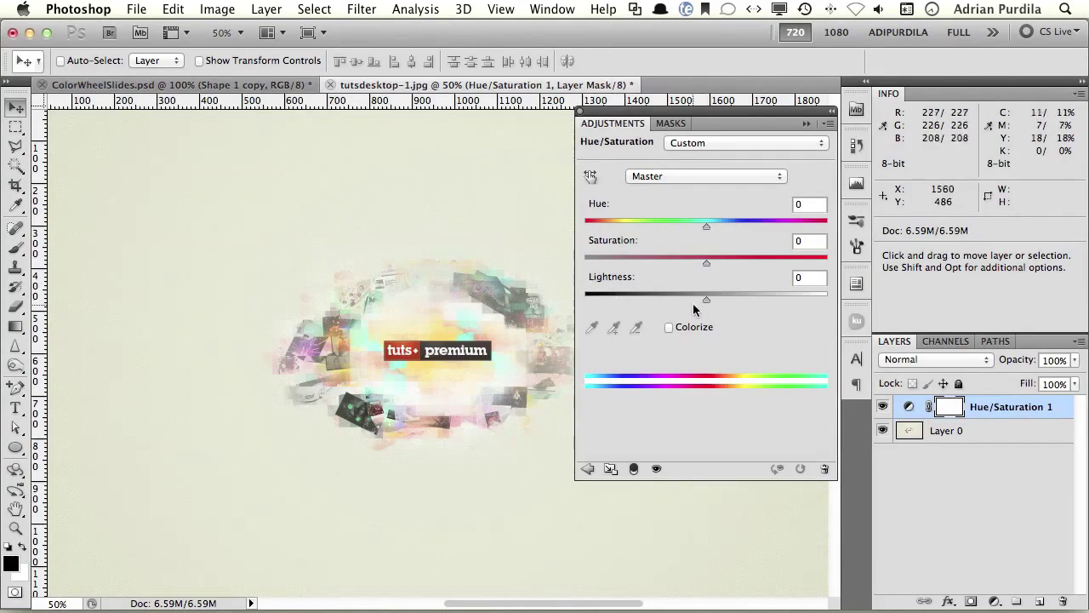
mouse_move(706, 302)
left_mouse_down()
mouse_move(584, 312)
mouse_move(715, 296)
mouse_move(832, 300)
mouse_move(704, 299)
left_mouse_up()
Restrict the Hue/Saturation adjustment to Reds, set their saturation to -100, and collapse the adjustment settings.
left_click(697, 176)
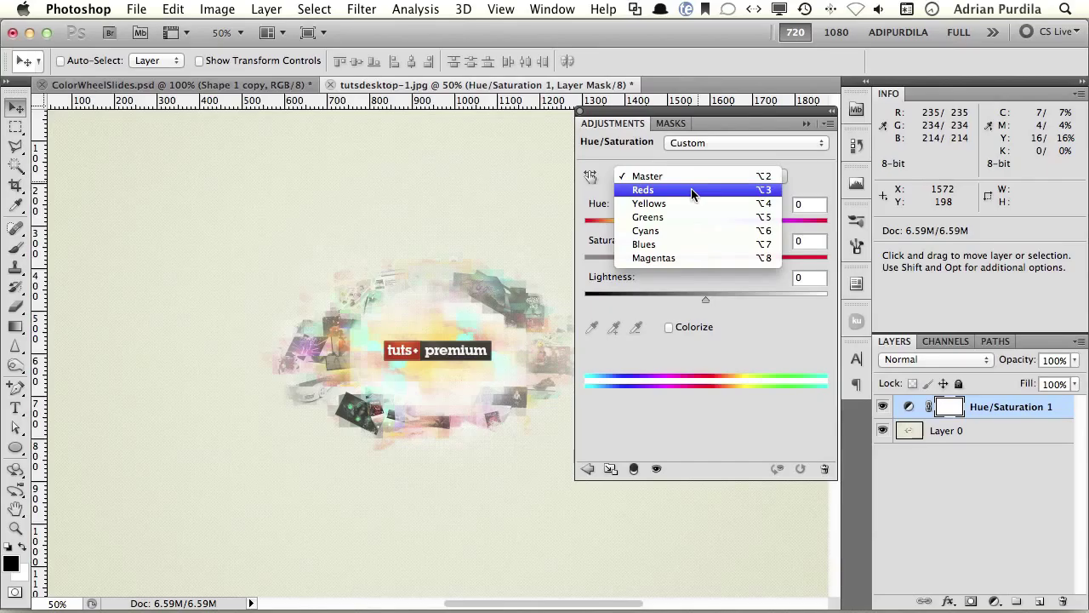
left_click(691, 188)
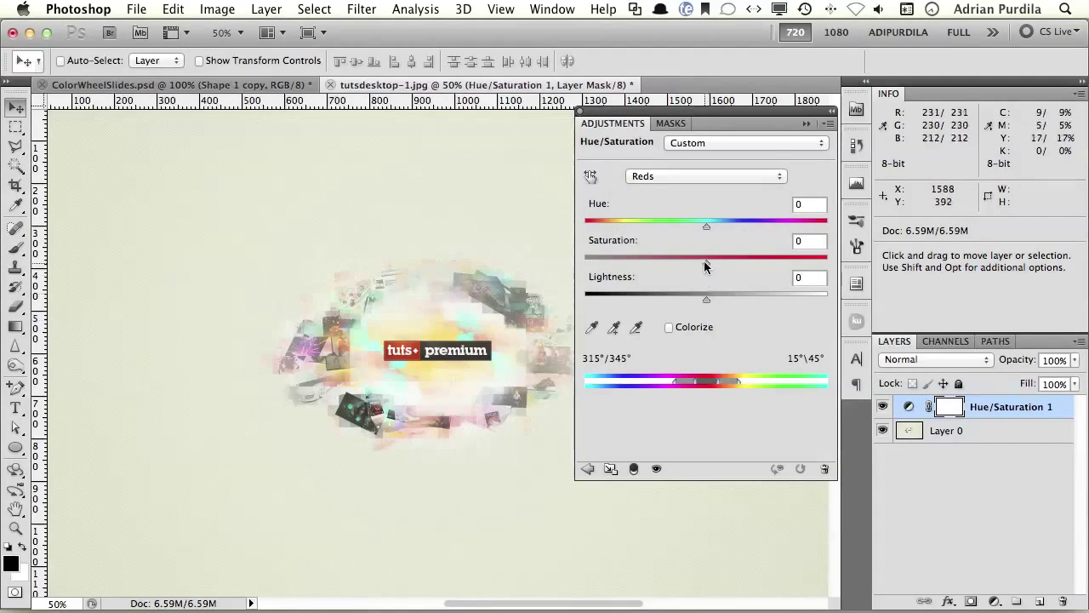
mouse_move(707, 263)
left_mouse_down()
mouse_move(590, 264)
mouse_move(871, 248)
mouse_move(705, 263)
left_mouse_up()
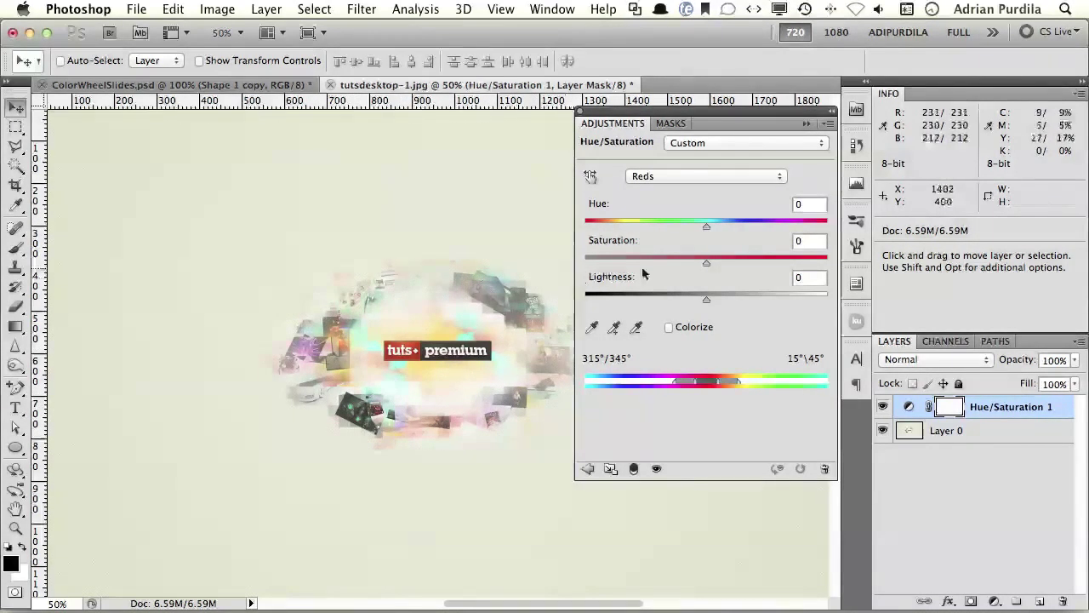
left_click_drag(705, 263, 707, 266)
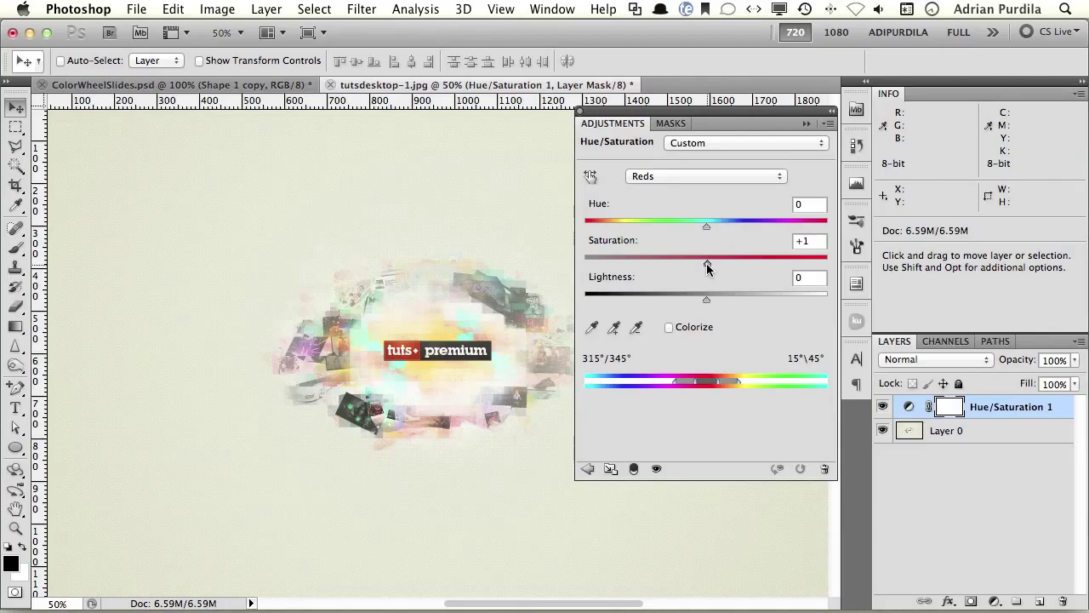
left_click_drag(706, 268, 584, 260)
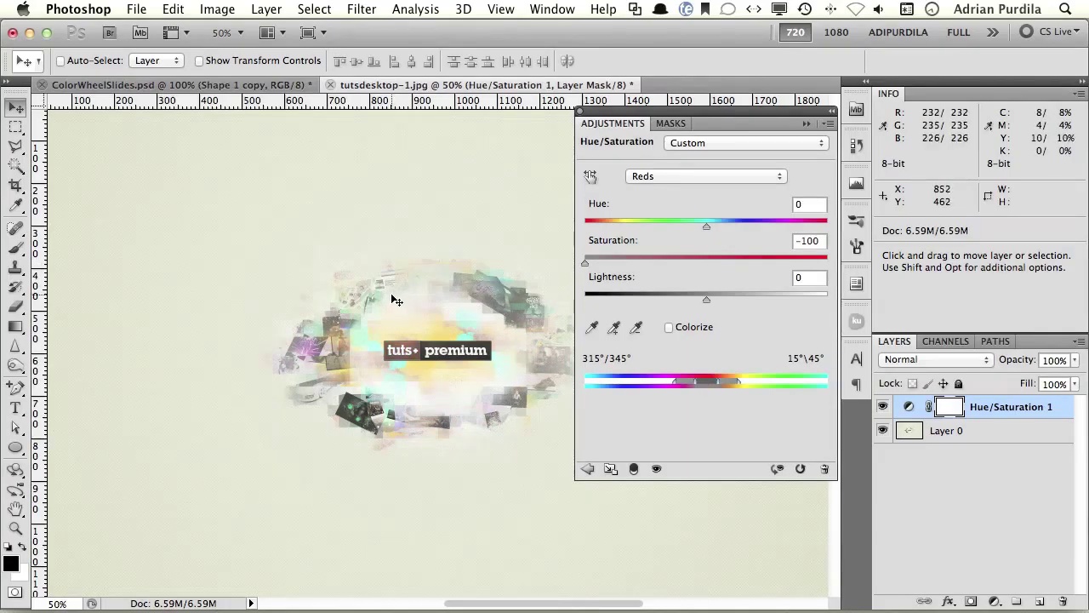
left_click(805, 125)
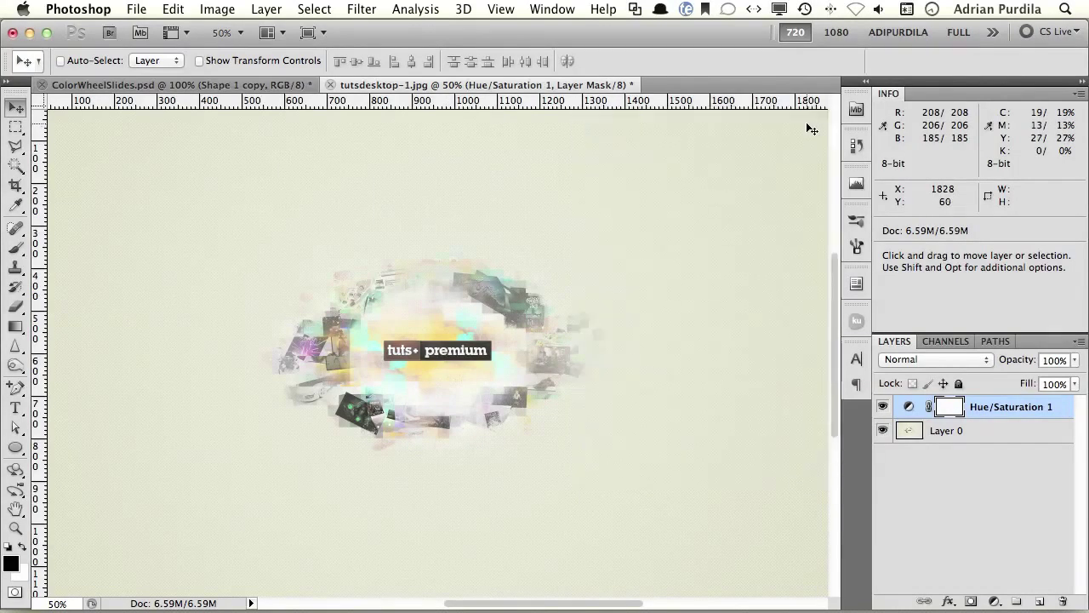
Compare the artwork at 100% zoom with the Hue/Saturation 1 layer on and off, and leave the layer hidden.
left_click(883, 407)
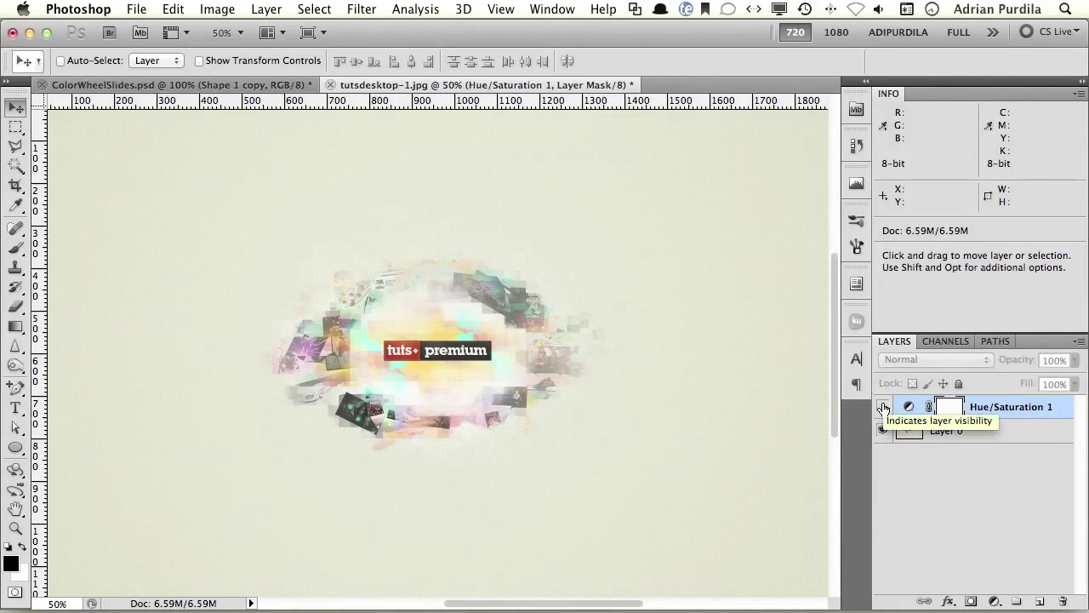
left_click(883, 408)
left_click(883, 407)
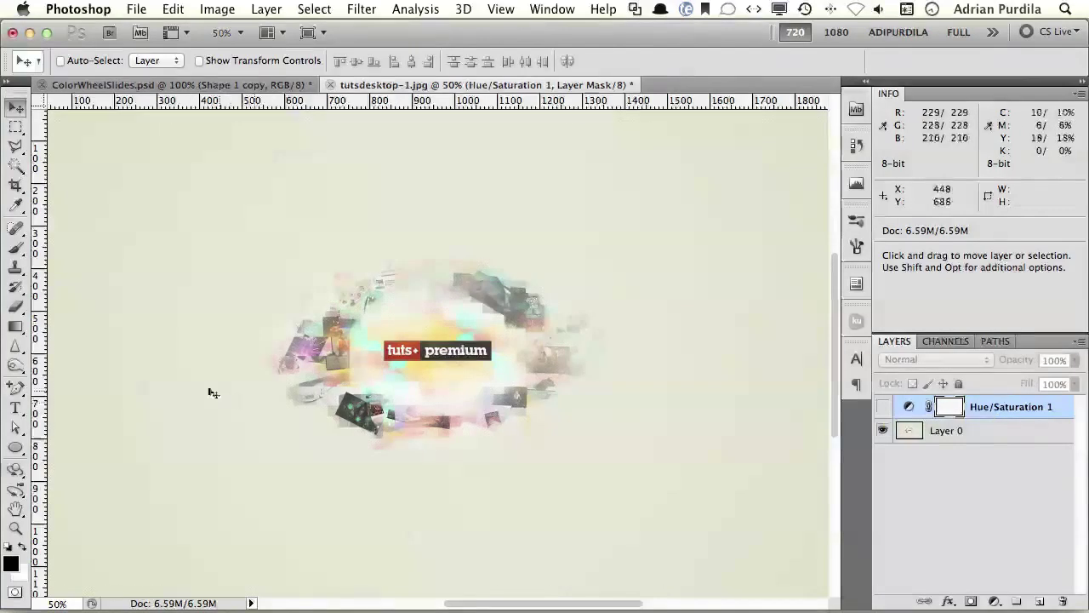
key("z")
left_click_drag(215, 236, 647, 474)
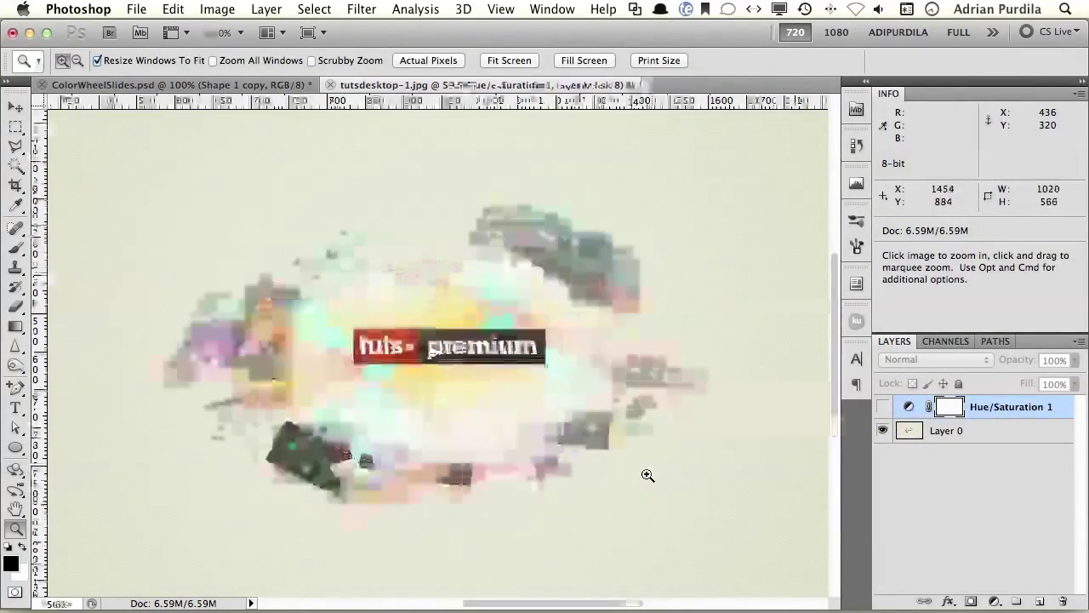
key("v")
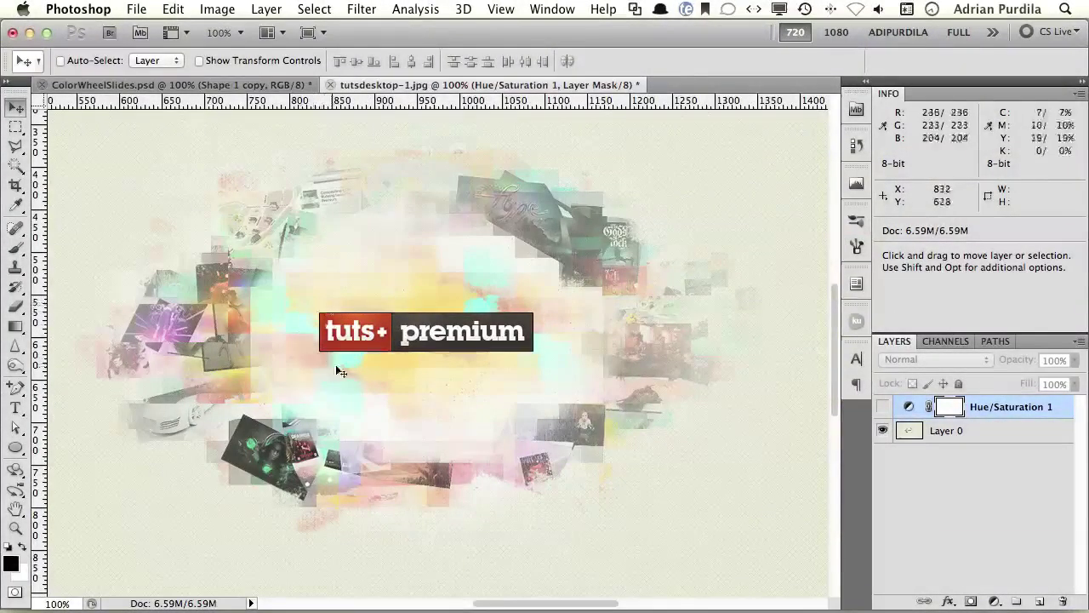
left_click(884, 410)
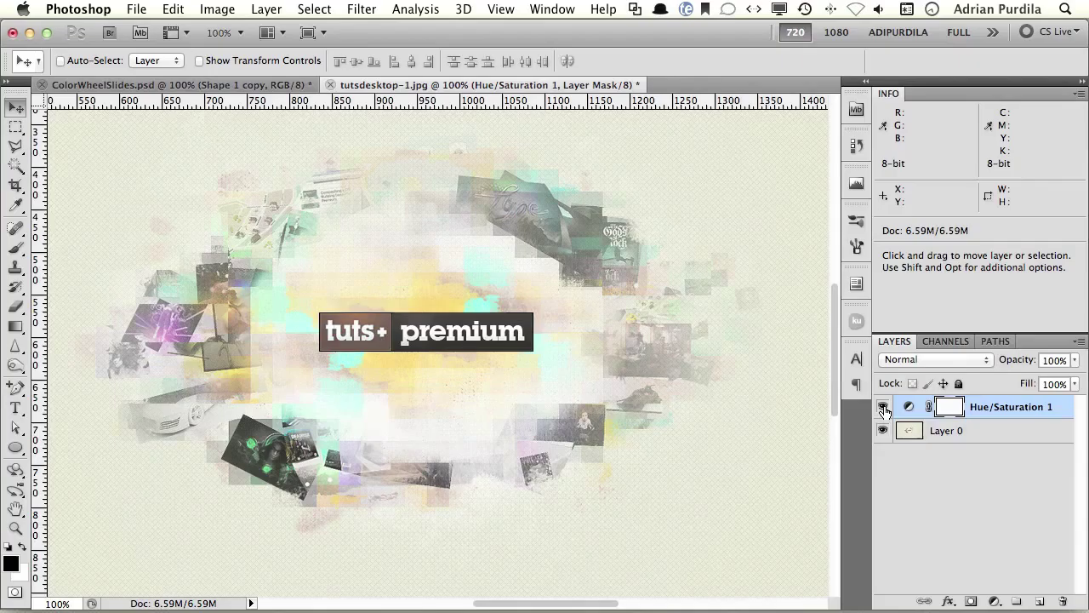
left_click(884, 409)
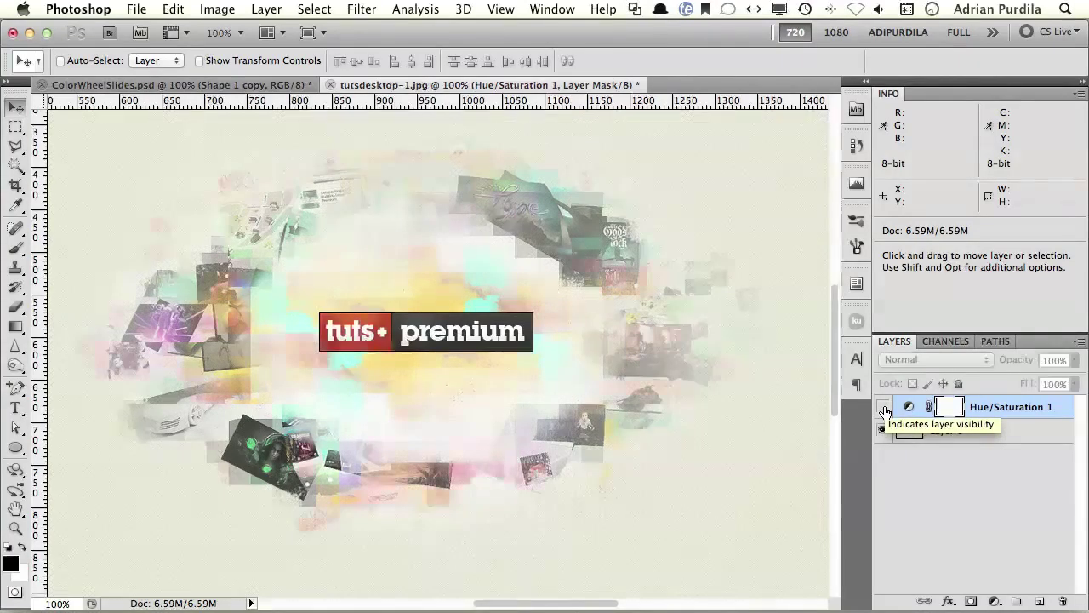
Make a rectangular selection of about 147 × 192 px over the collage images to the left of the tuts+ premium logo.
key("m")
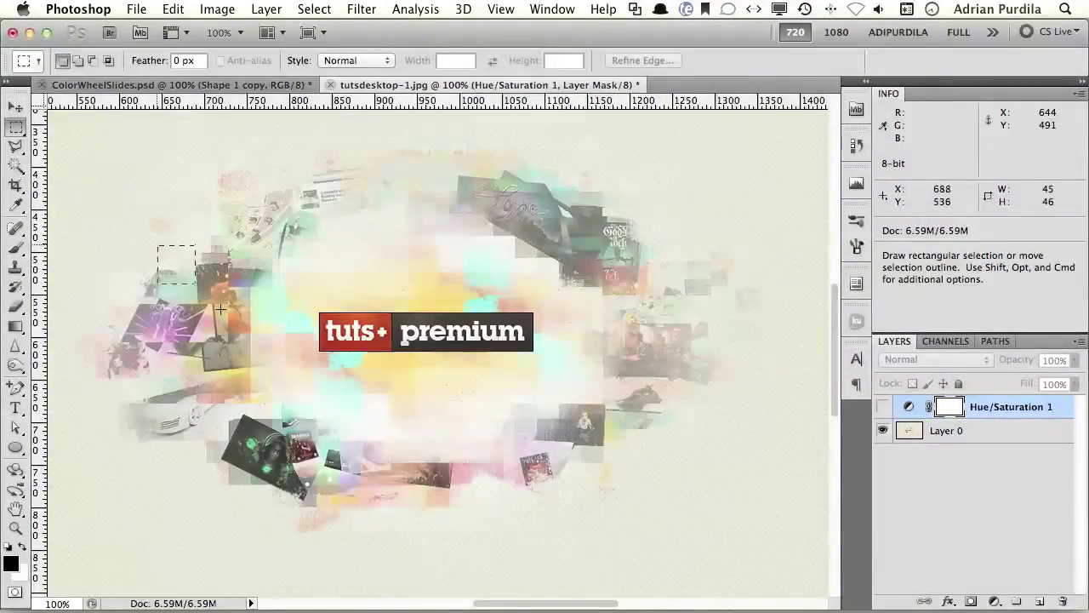
left_click_drag(158, 247, 280, 407)
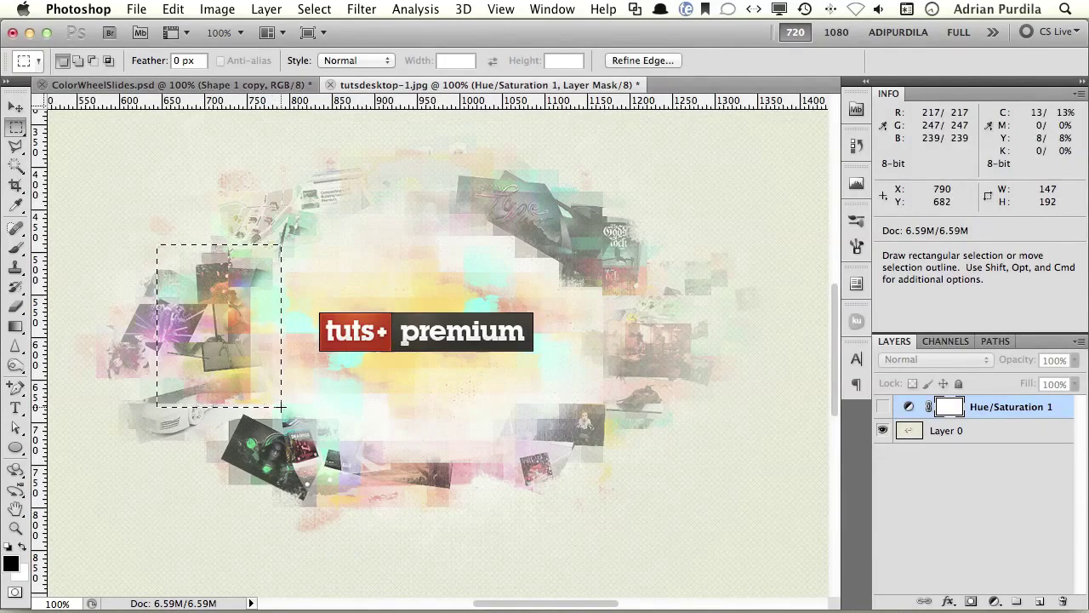
Compare the selected collage area with the Hue/Saturation 1 layer on and off, leave the layer hidden, and clear the selection.
left_click(884, 407)
left_click(885, 408)
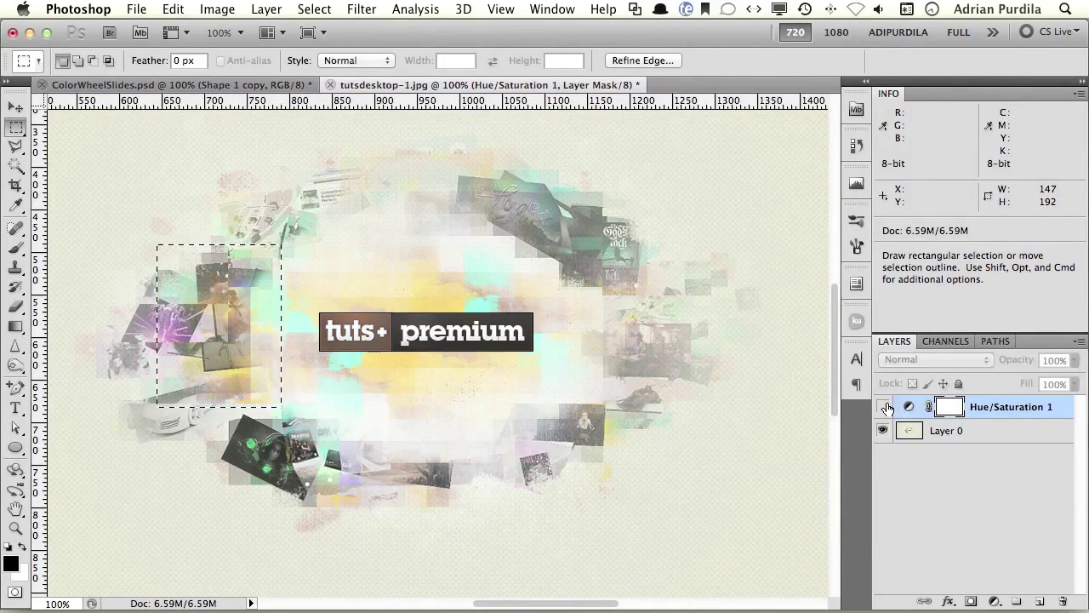
left_click(885, 408)
left_click(885, 408)
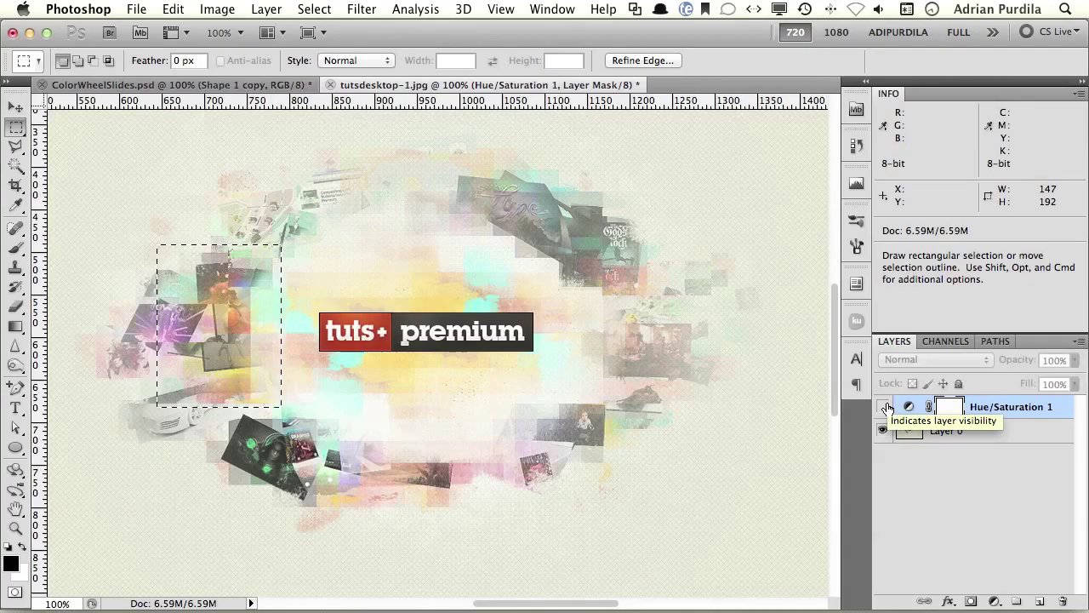
key("super+d")
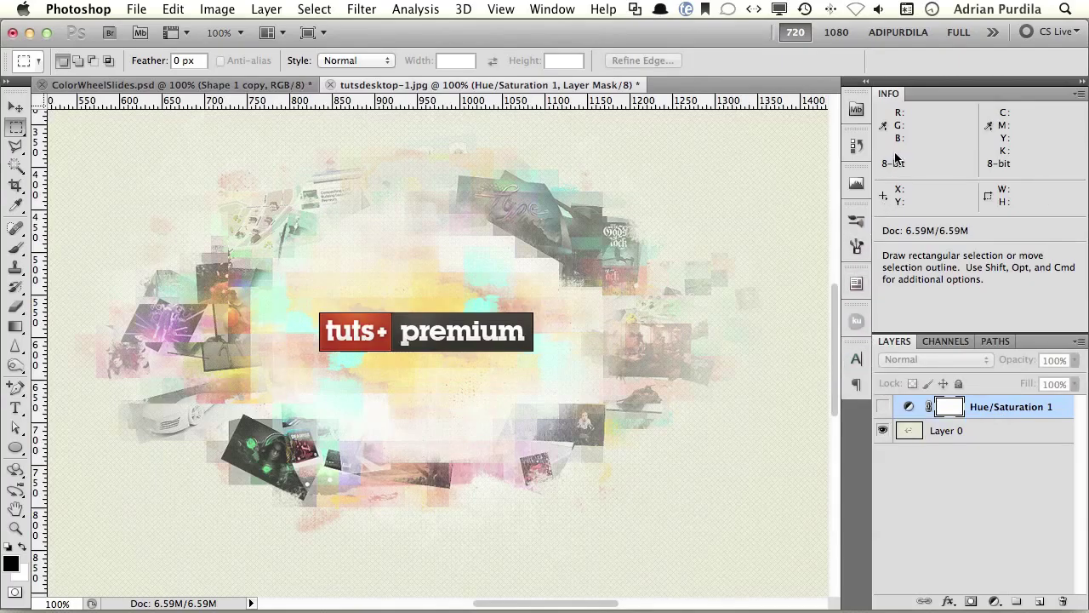
left_click(857, 183)
left_click(858, 189)
left_click(857, 283)
left_click(858, 288)
left_click(267, 8)
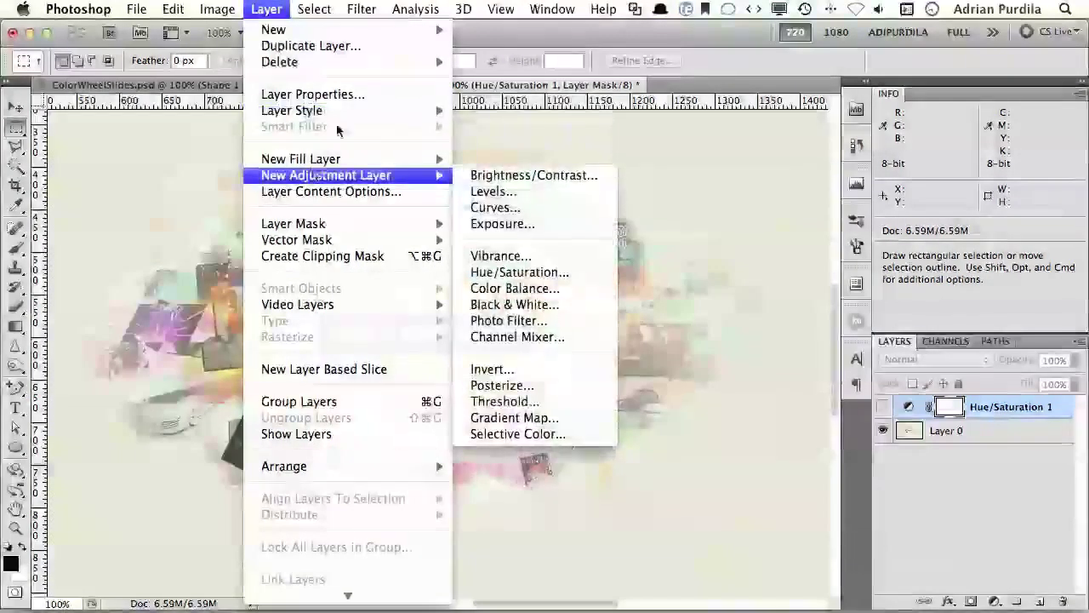
Bring back the Hue/Saturation adjustment settings and set the Reds saturation to 0.
mouse_move(552, 9)
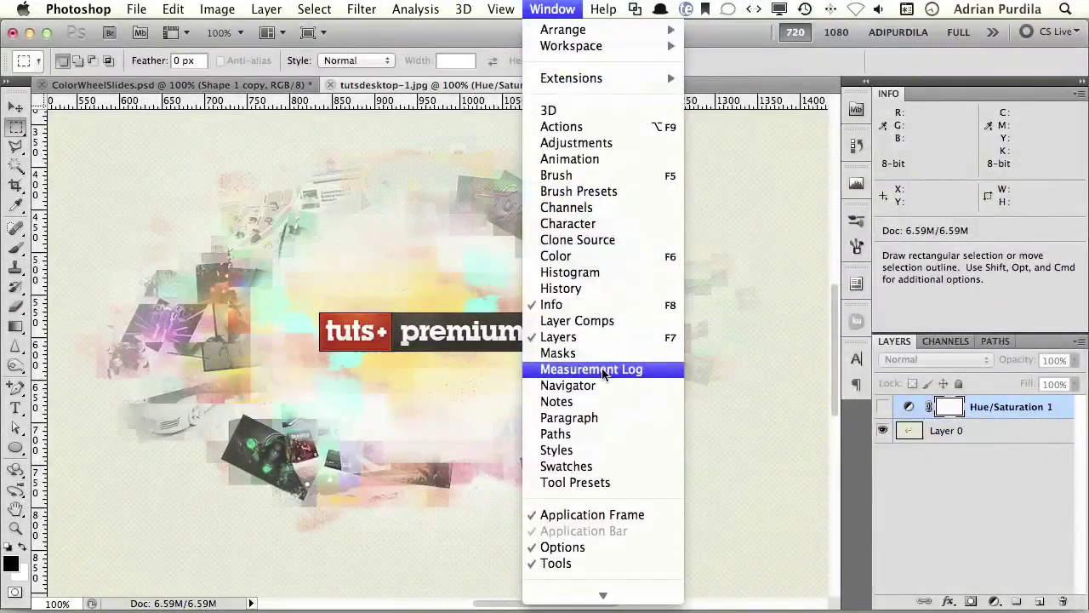
left_click(579, 142)
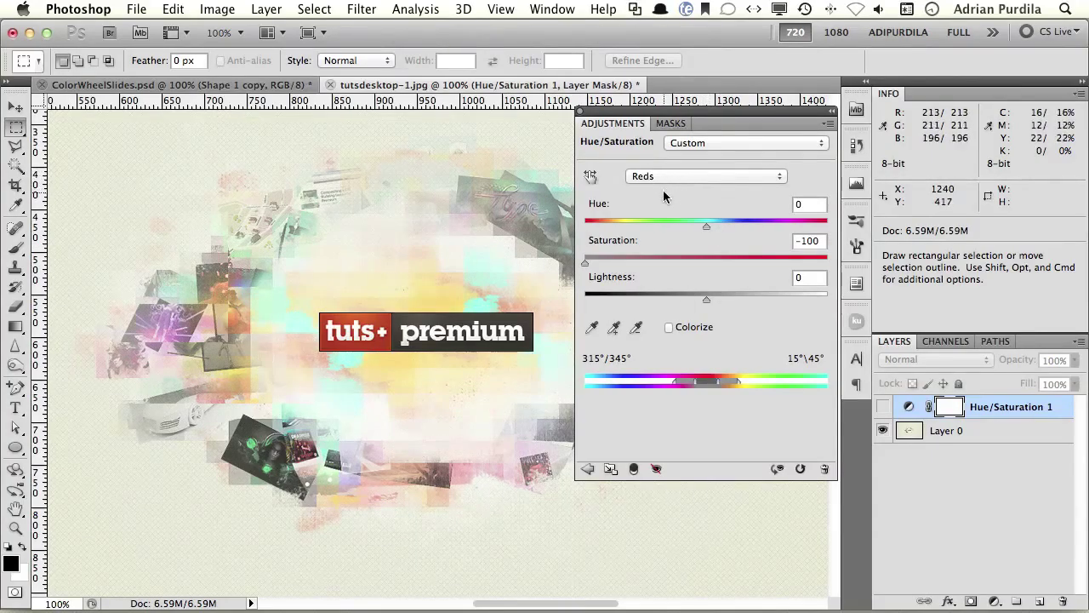
left_click(823, 240)
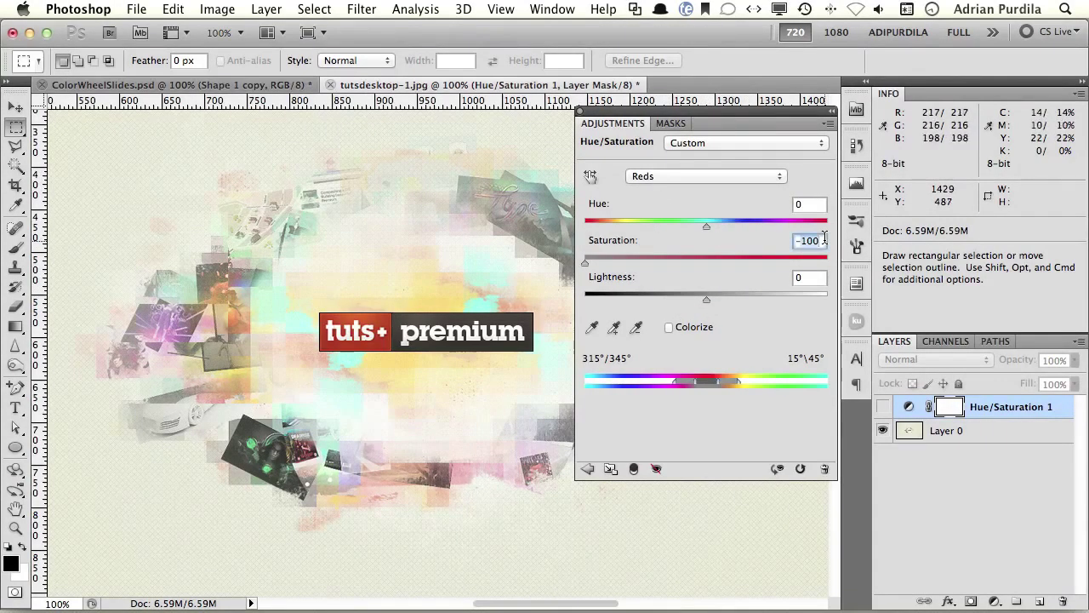
type("0")
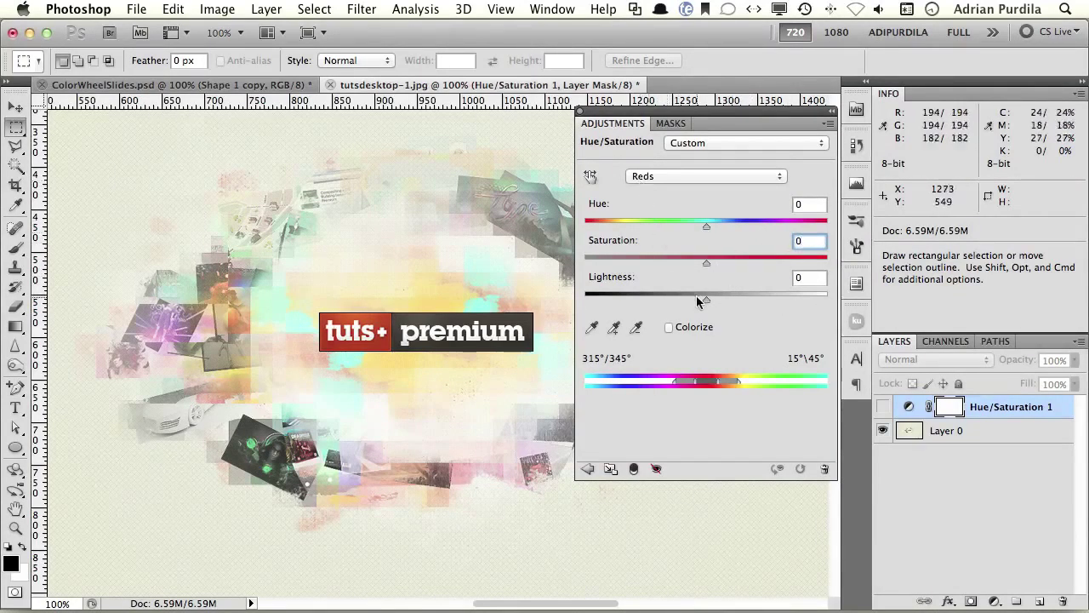
Show the Hue/Saturation 1 layer and try the Reds lightness at -60, -100 and +100, bringing it back to 0.
left_click_drag(706, 299, 633, 301)
left_click(883, 406)
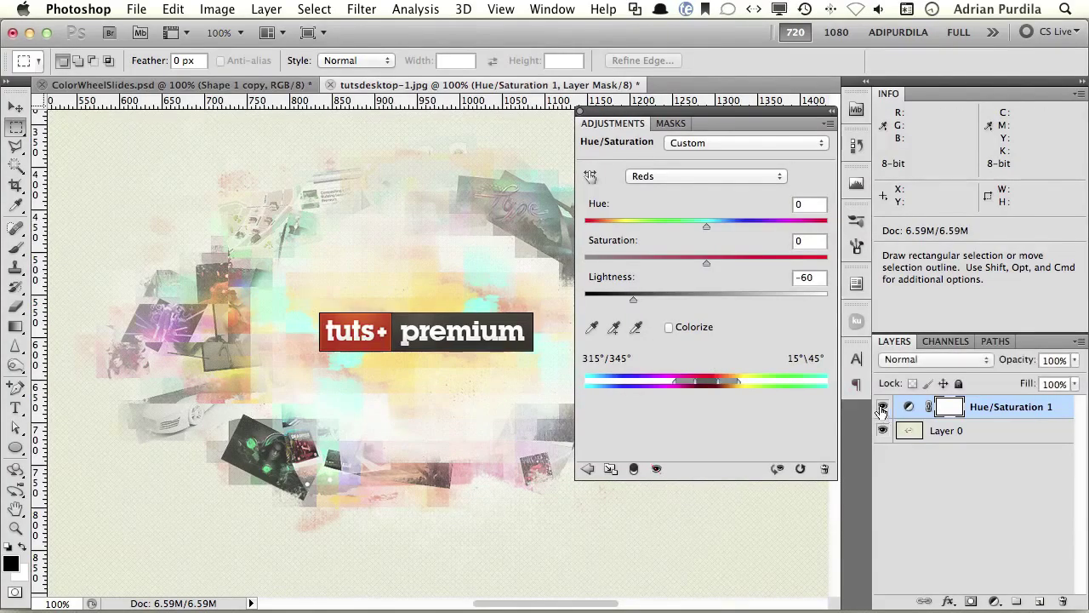
left_click_drag(640, 299, 562, 318)
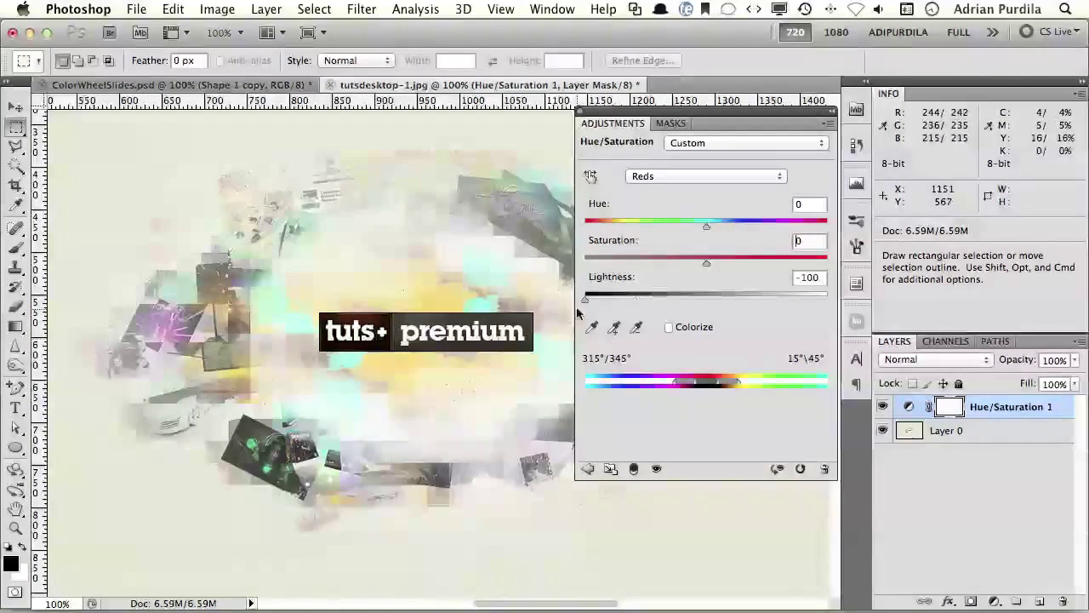
left_click_drag(585, 298, 830, 291)
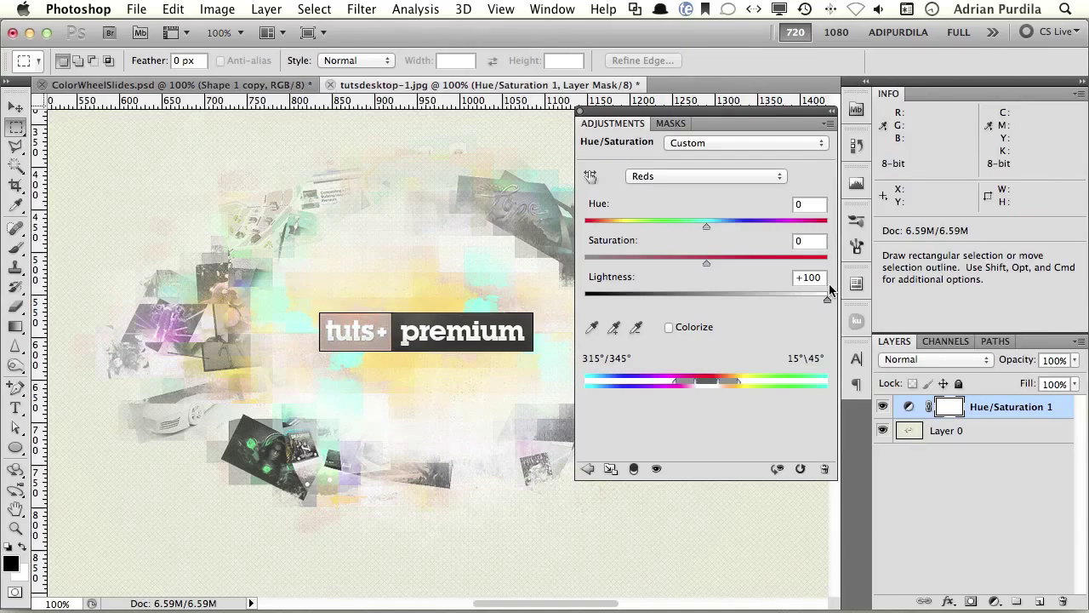
left_click_drag(829, 290, 705, 296)
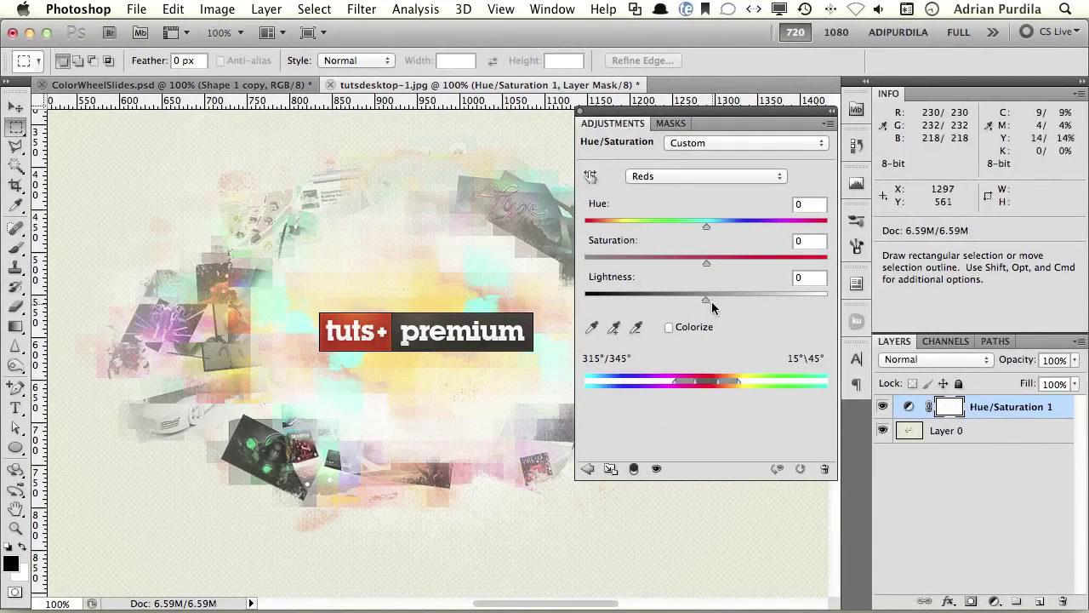